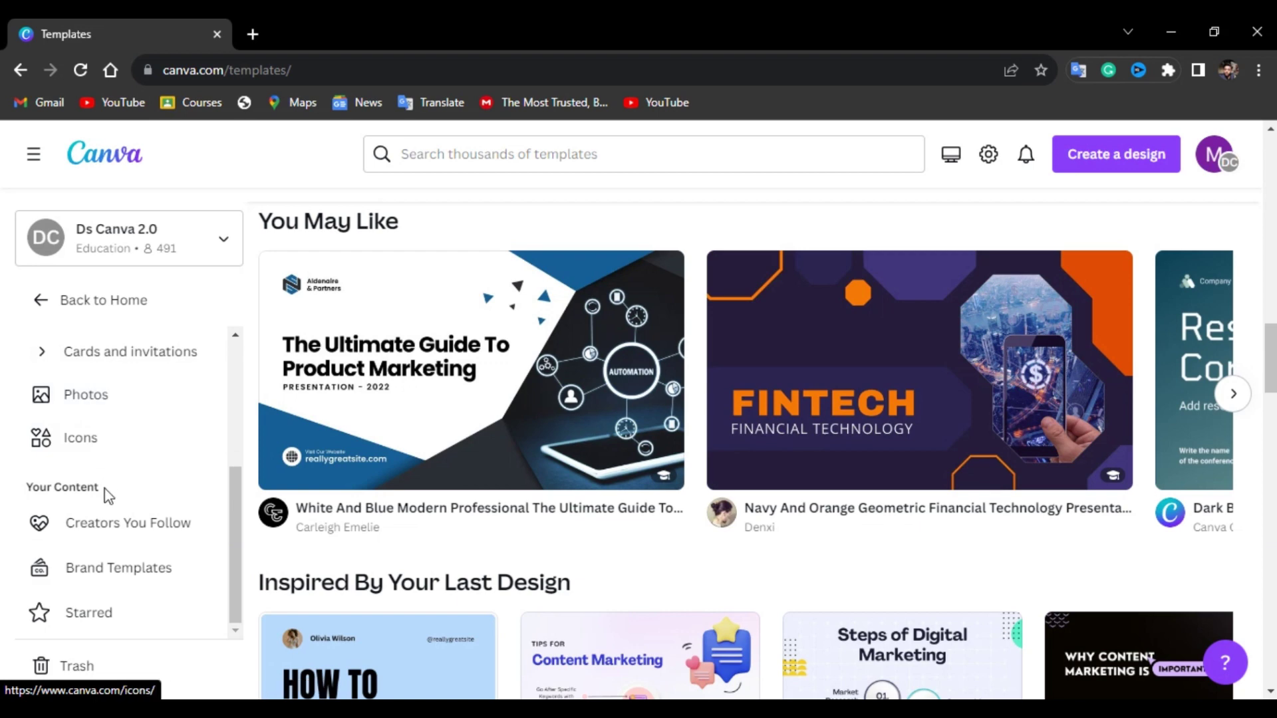
Look over the template categories and return to the home page
scroll(103, 490, down, 1)
scroll(103, 490, up, 6)
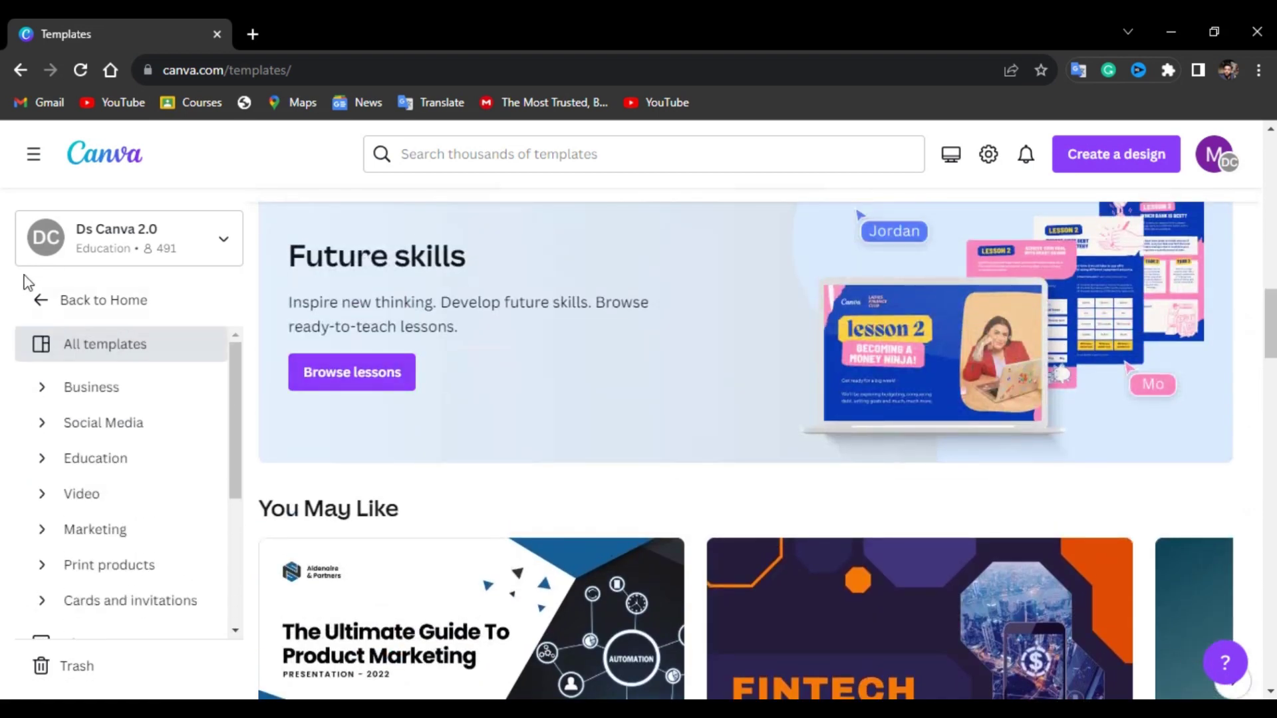
click(41, 307)
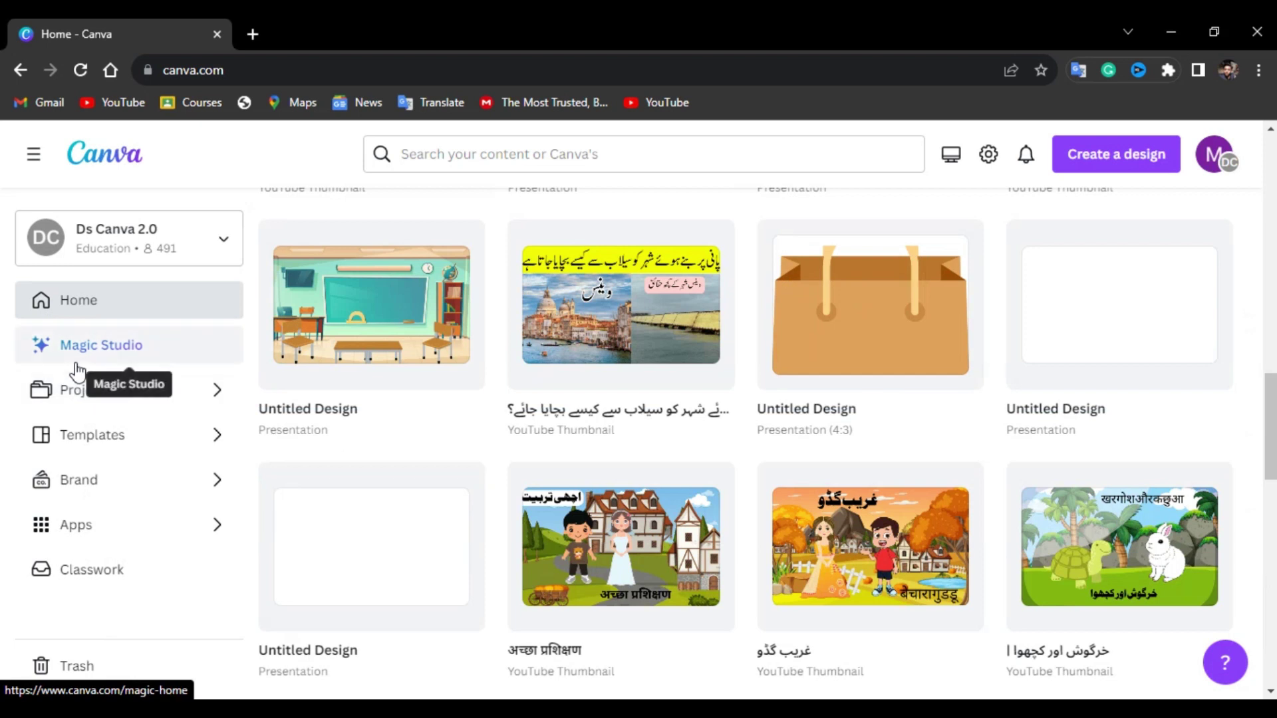
Open the Brand section, look over the Brand Kit and Brand Templates pages, and return to the home page
click(165, 488)
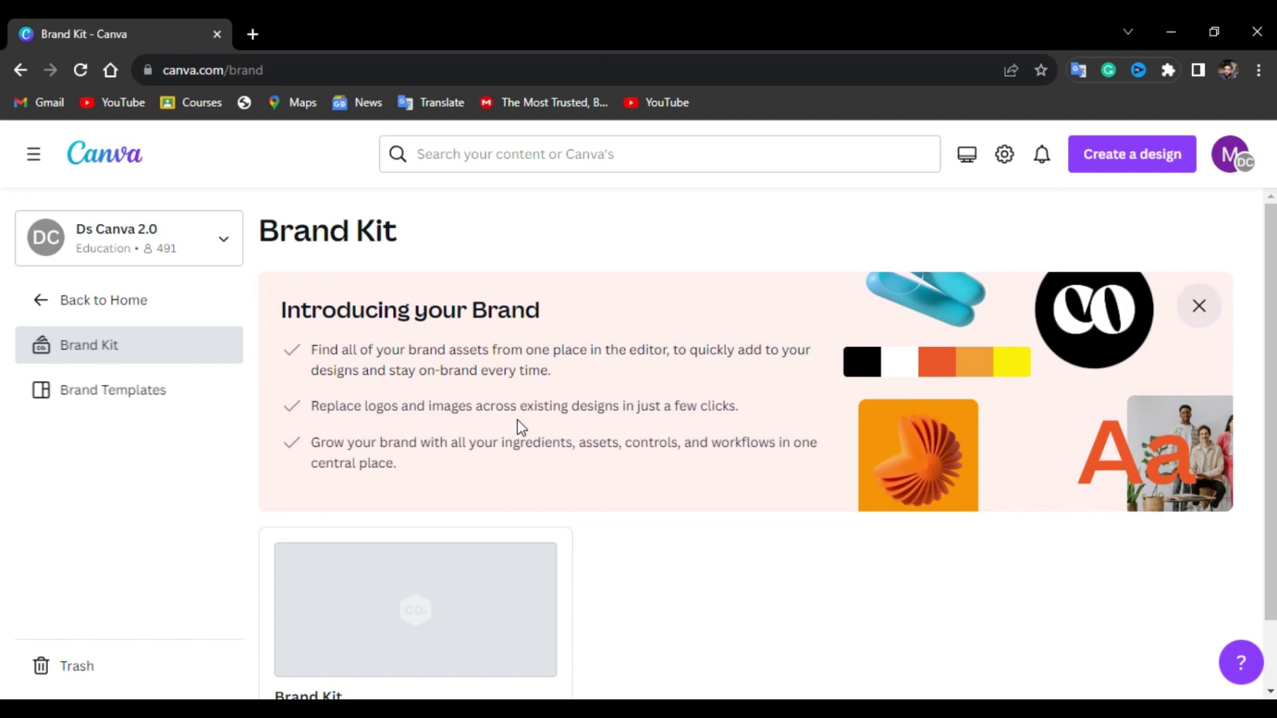
scroll(596, 516, down, 1)
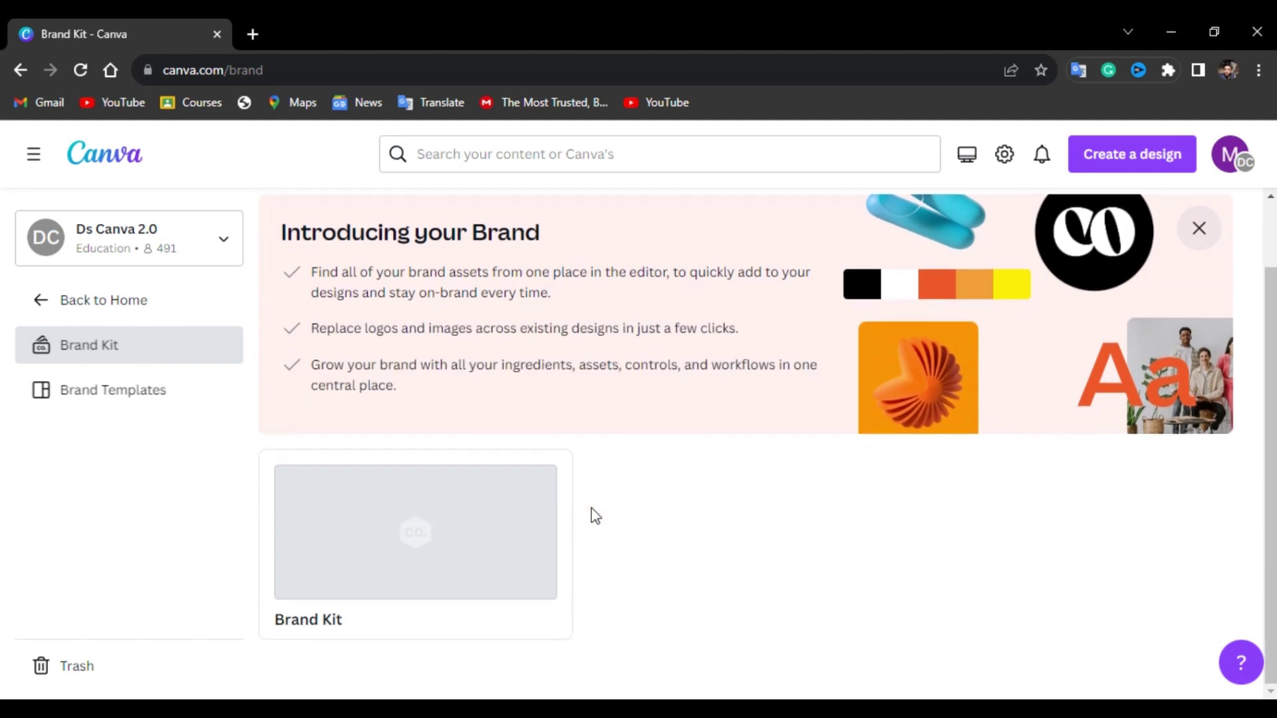
scroll(595, 516, up, 1)
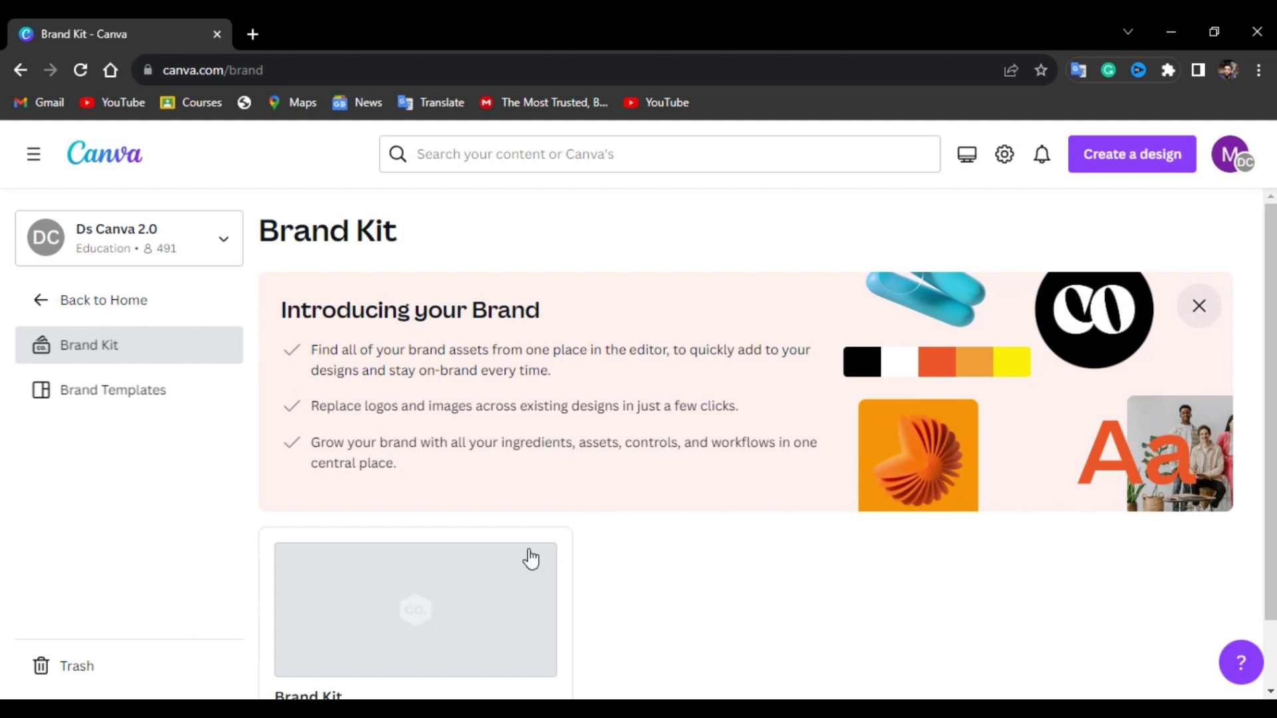
scroll(530, 559, down, 1)
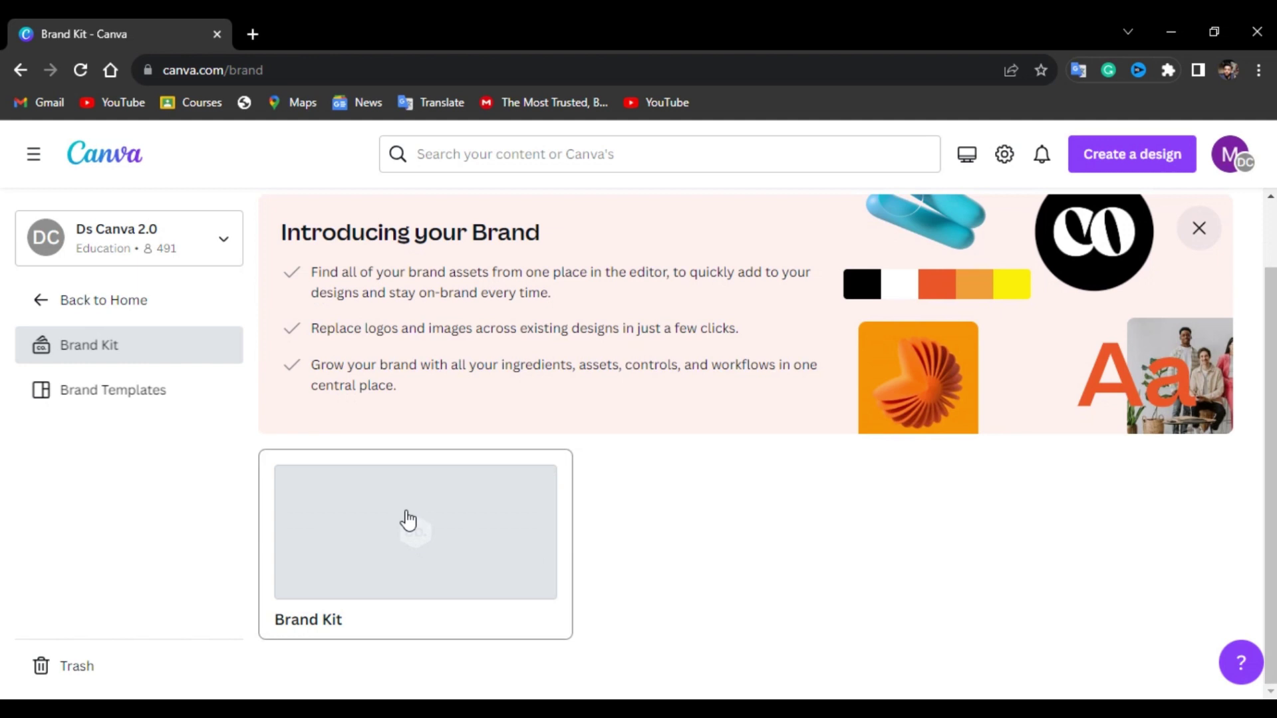
click(88, 390)
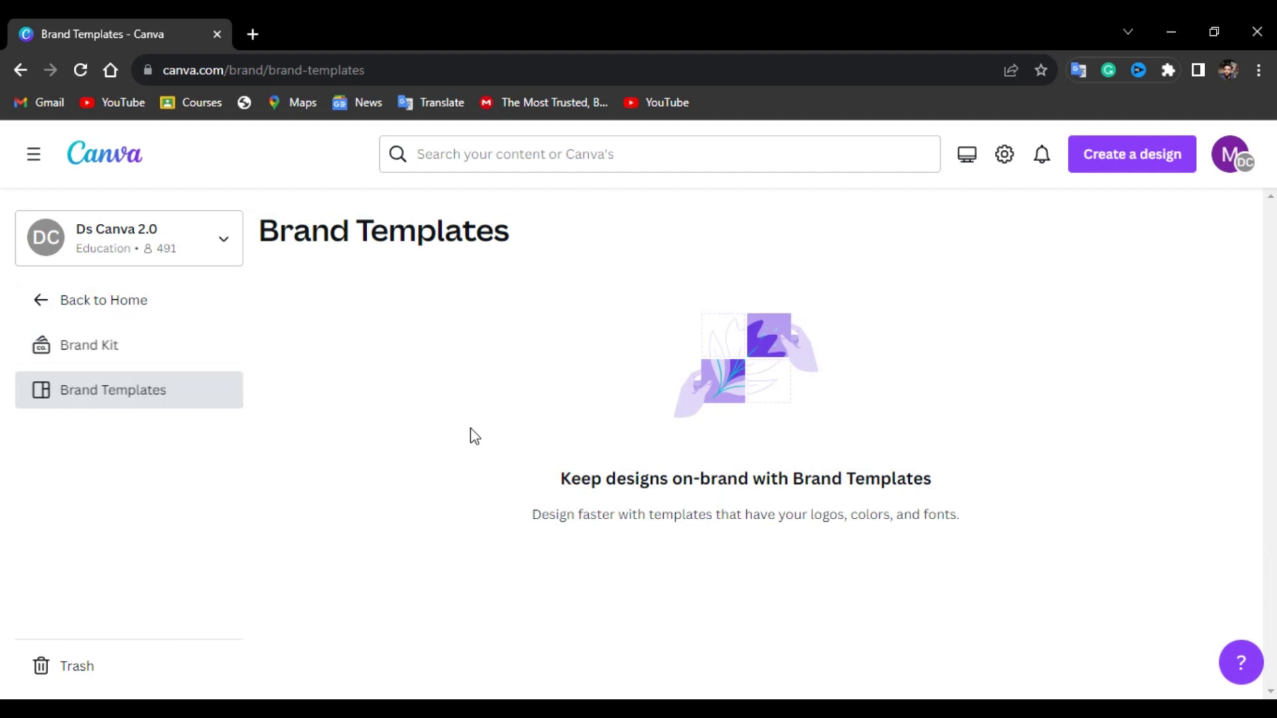
click(106, 347)
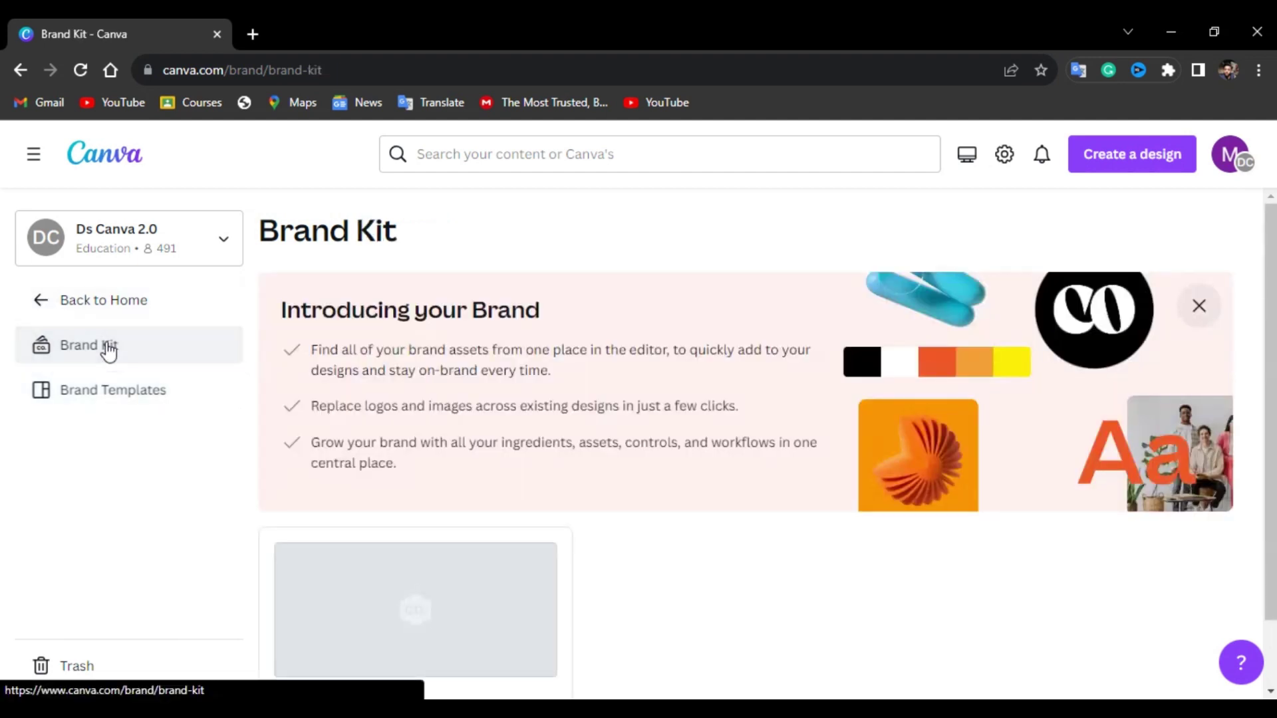
click(41, 310)
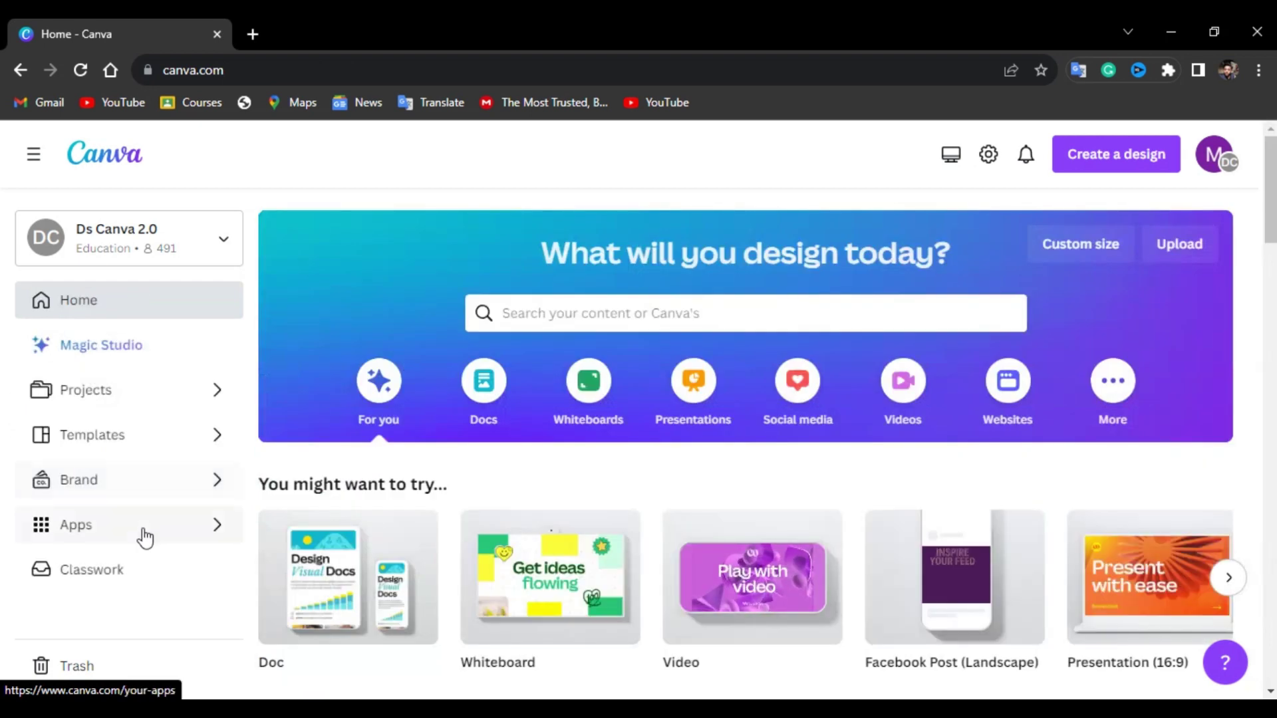
Open the Apps page and look through the trending apps
scroll(145, 537, down, 1)
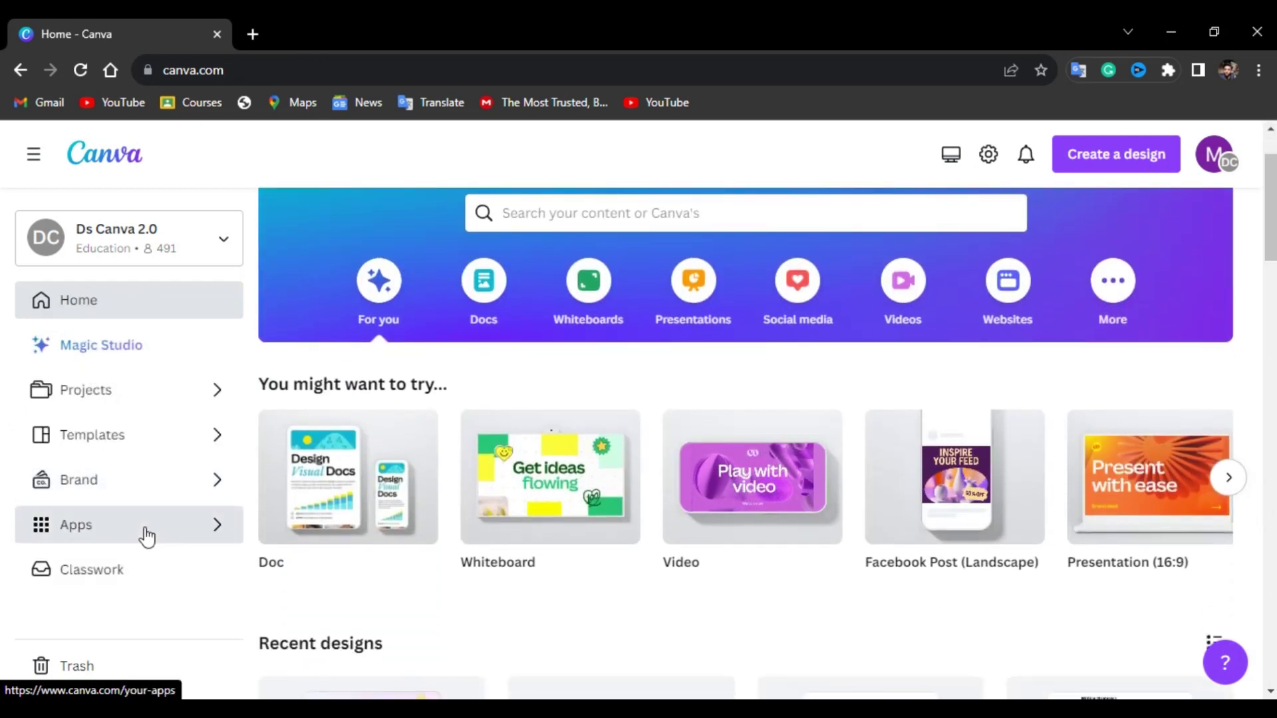
click(146, 534)
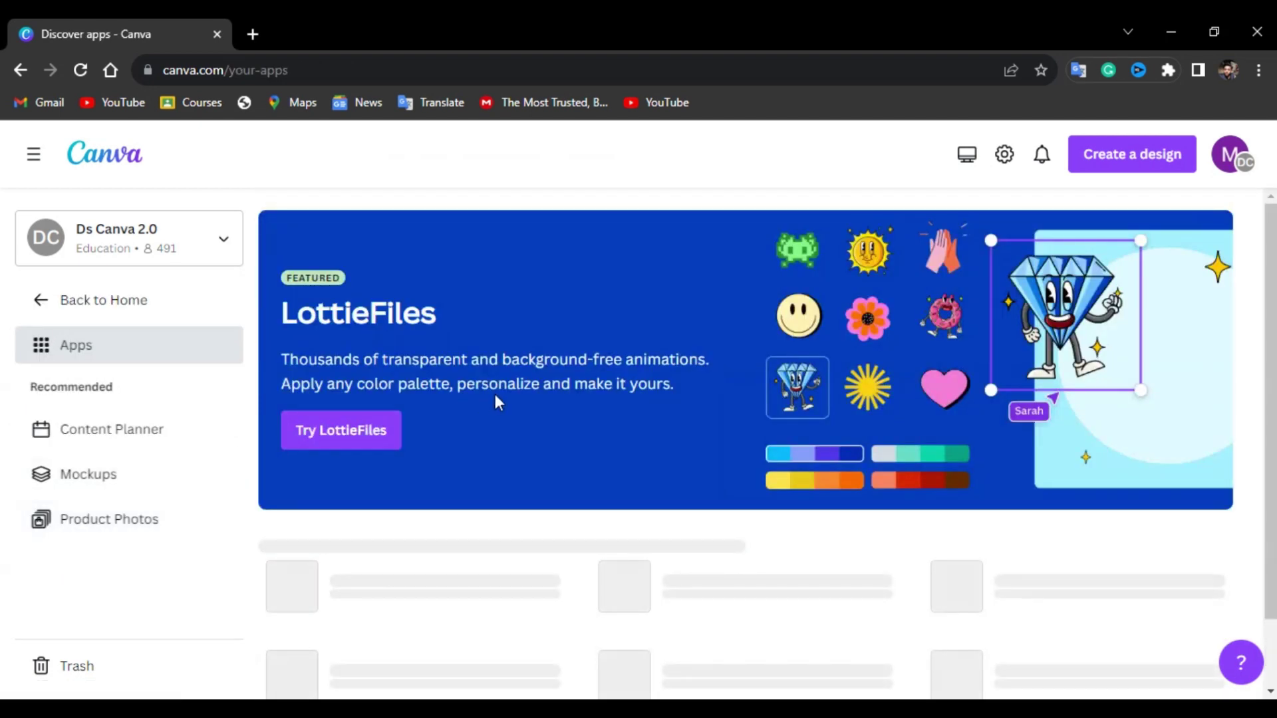
scroll(493, 391, down, 3)
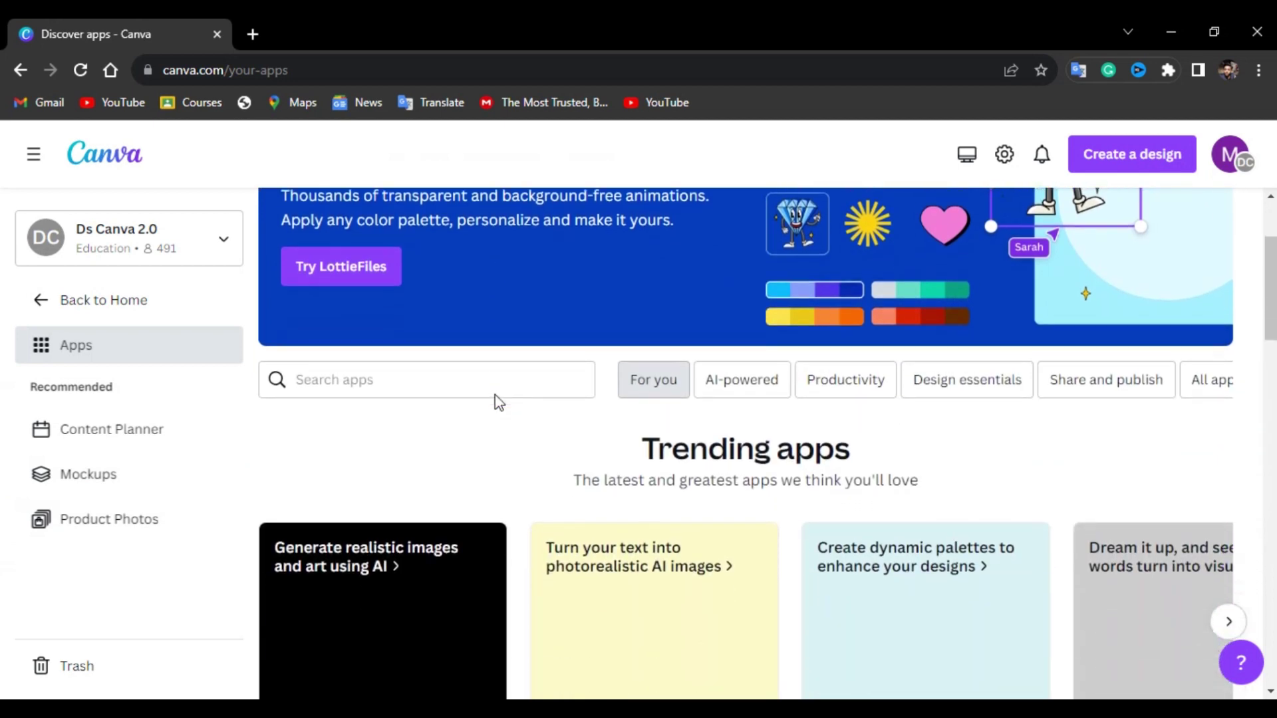
scroll(496, 399, down, 3)
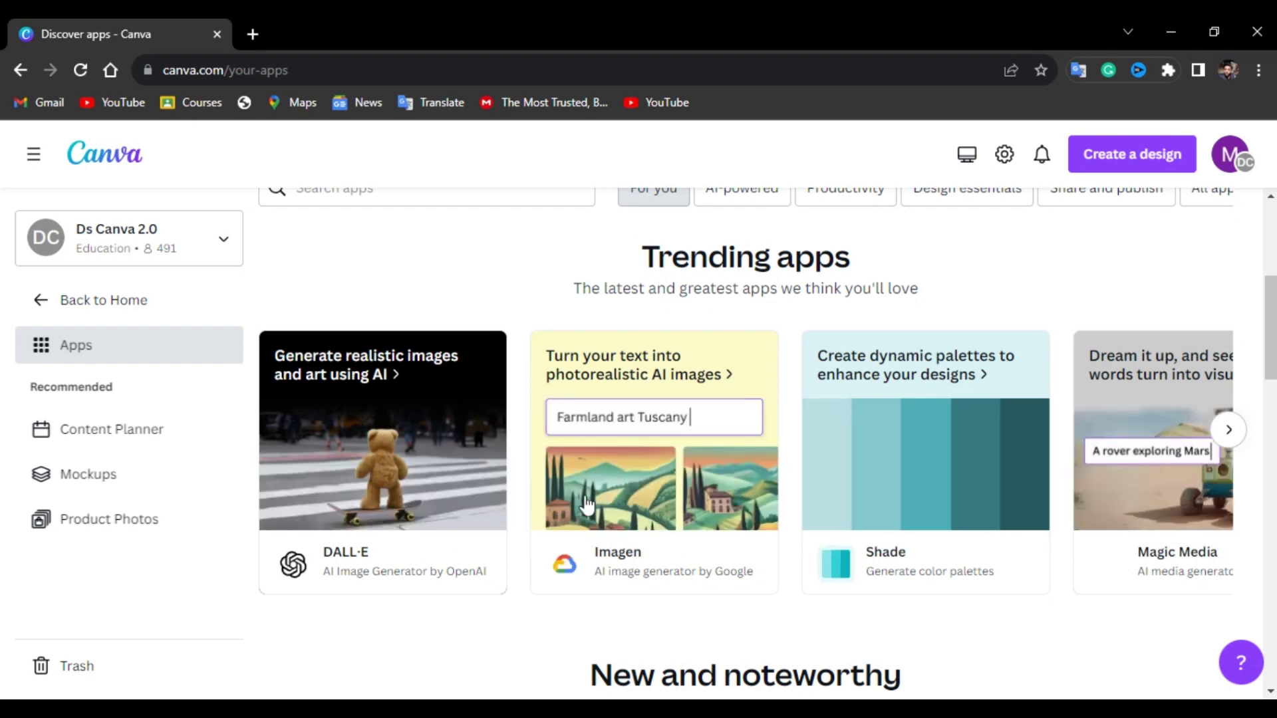
click(1228, 430)
Browse the new and noteworthy apps and the full app directory by category, and return to the home page
scroll(1146, 499, down, 5)
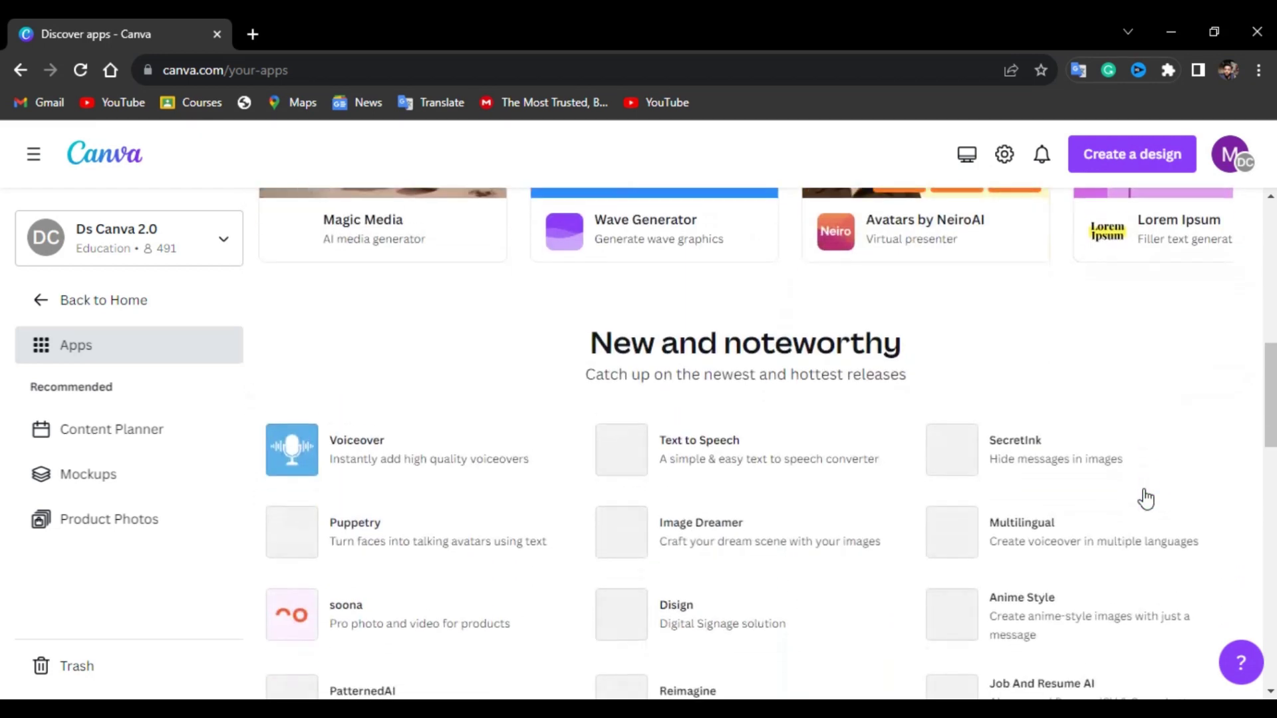
scroll(1144, 499, down, 2)
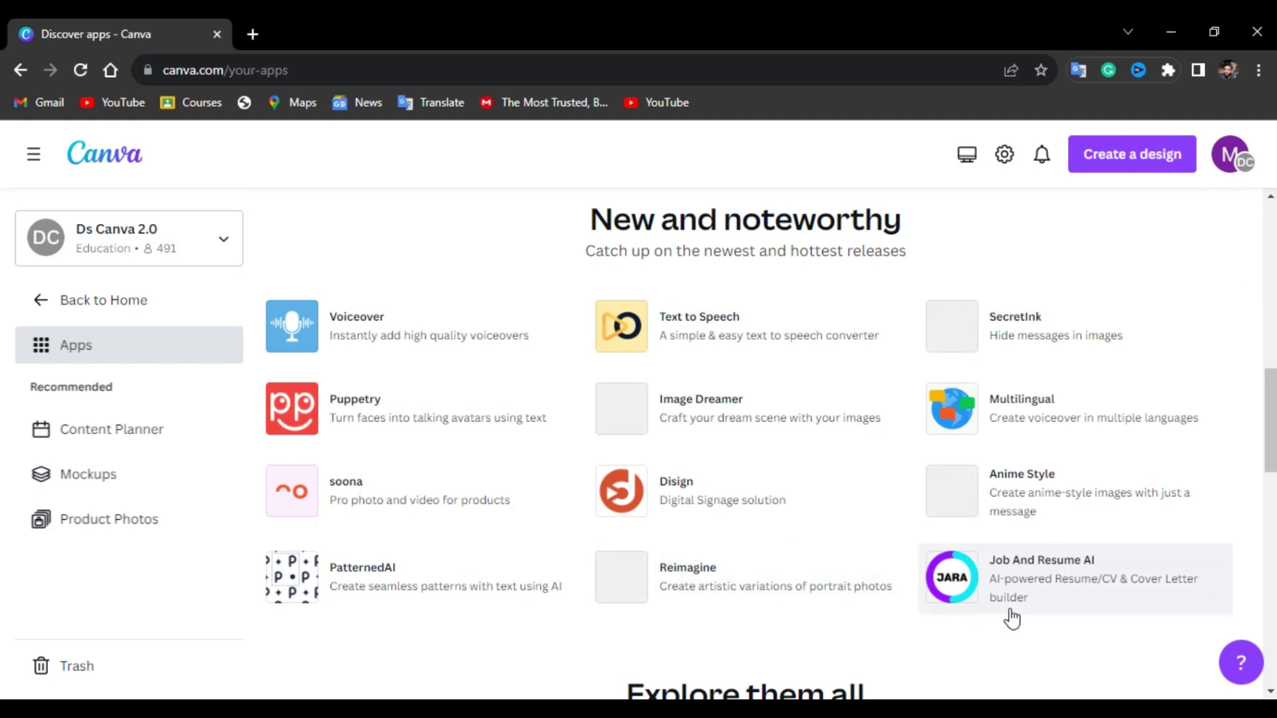
scroll(1012, 619, down, 6)
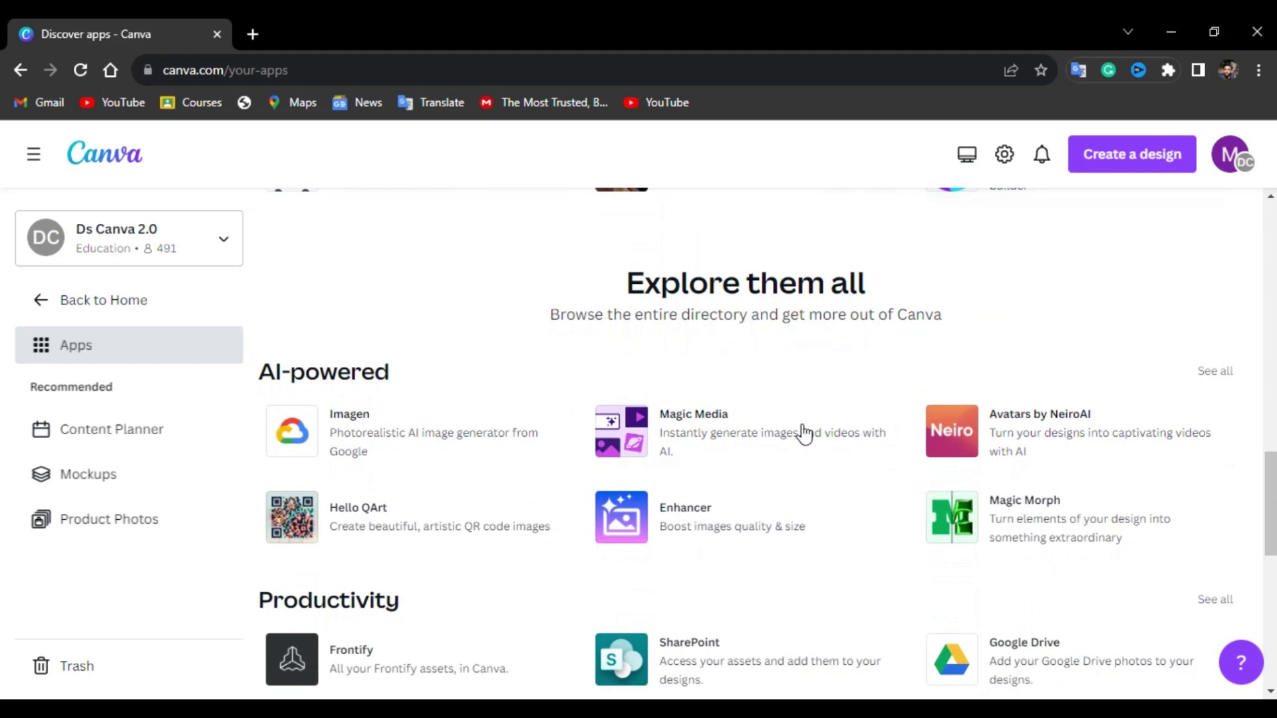
scroll(952, 494, down, 3)
scroll(949, 493, down, 3)
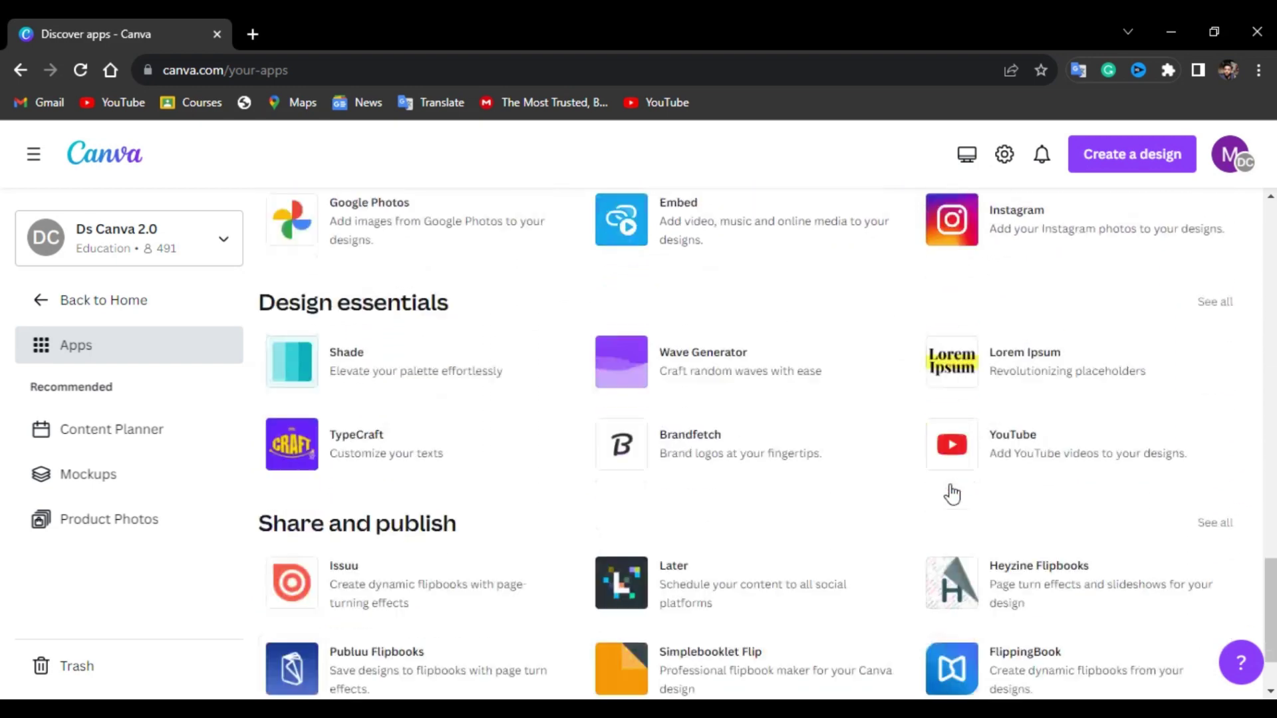
scroll(950, 493, up, 20)
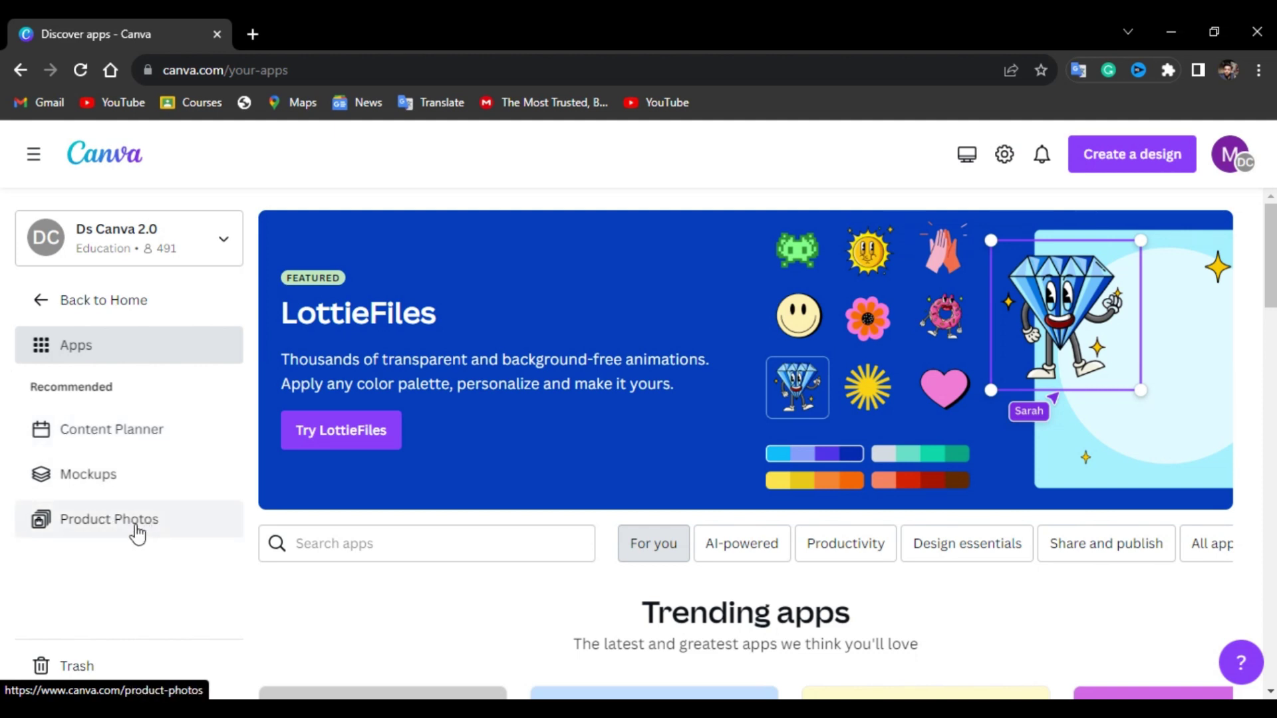
click(41, 306)
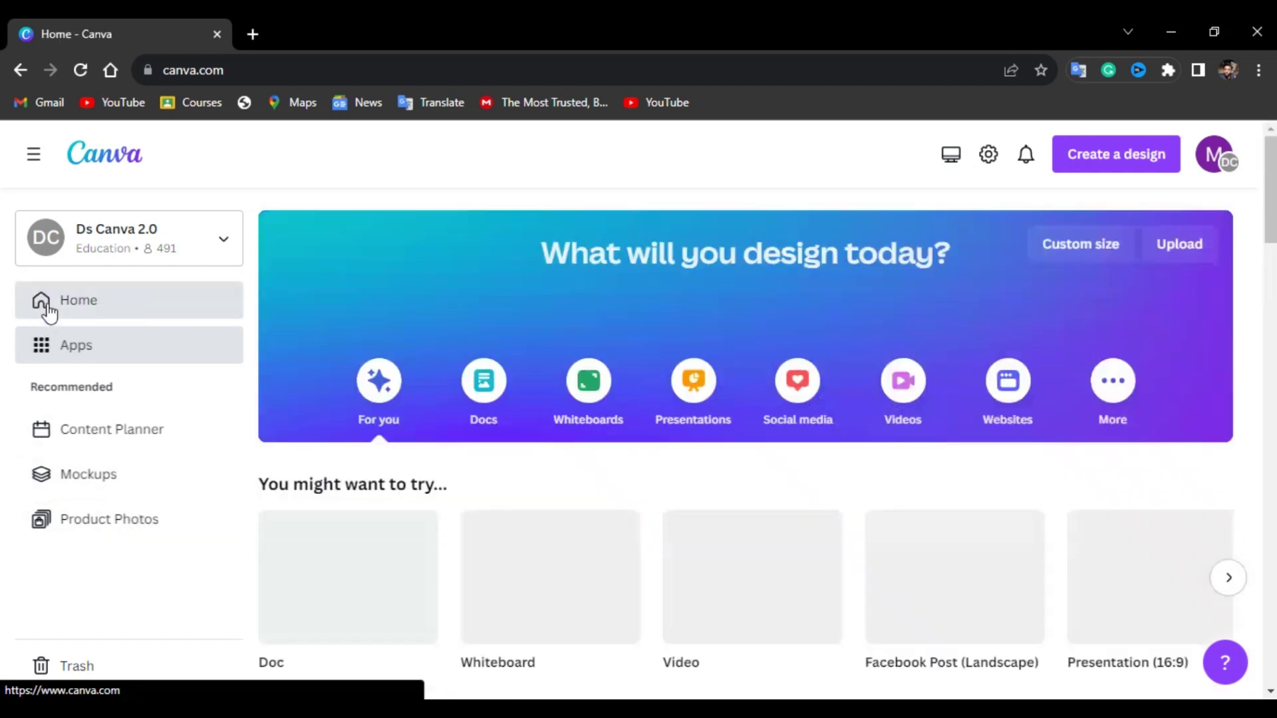
Open the Trash, review its deleted designs and images, and return to the home page
scroll(94, 478, down, 2)
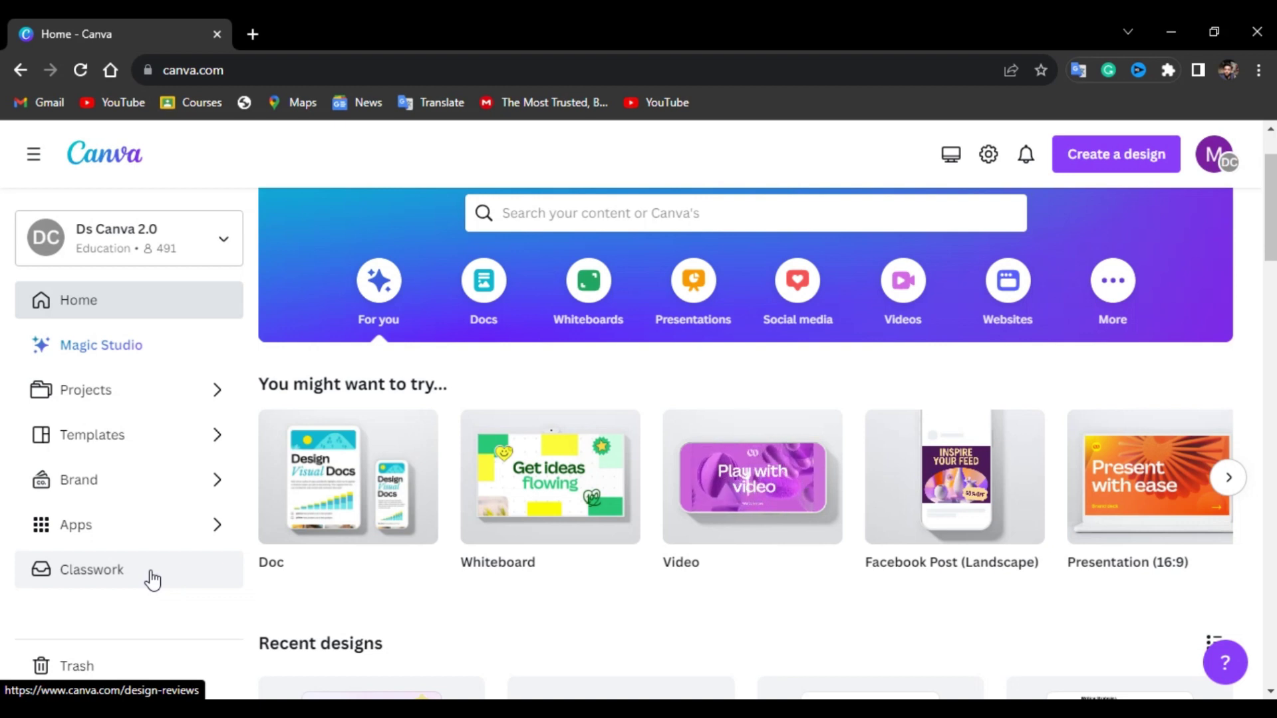
click(107, 678)
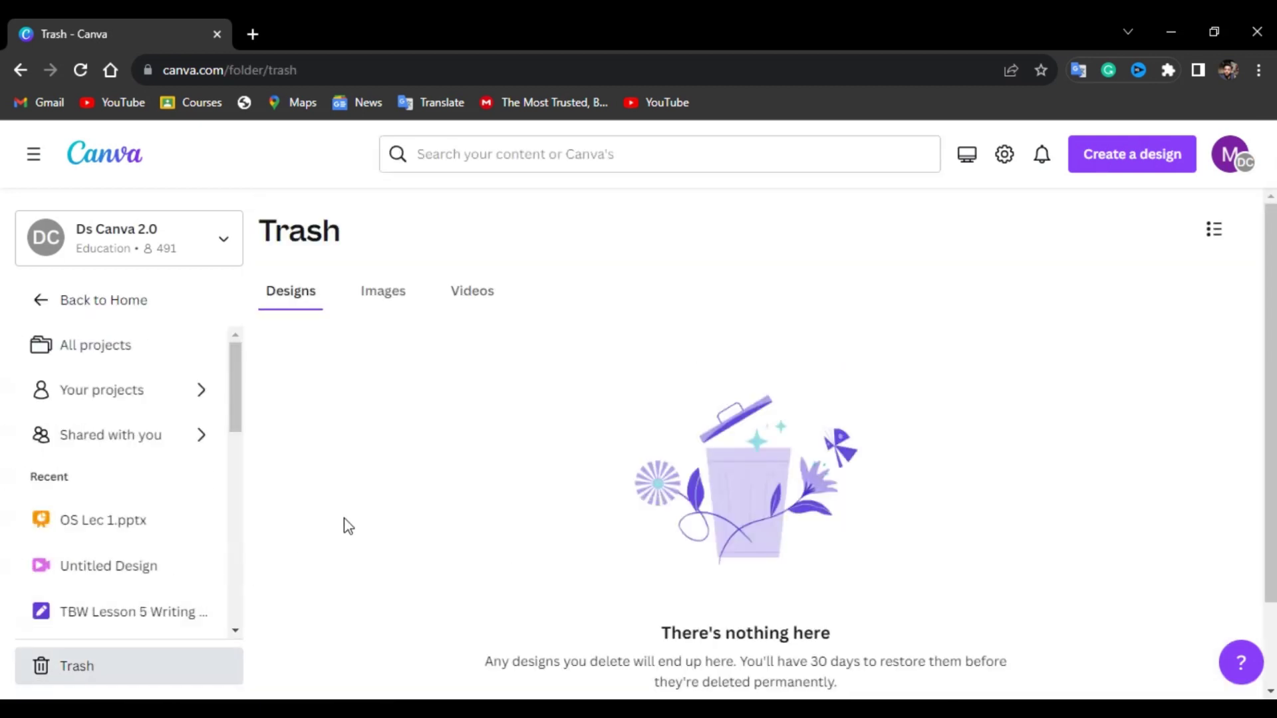
scroll(344, 517, down, 2)
scroll(344, 517, up, 2)
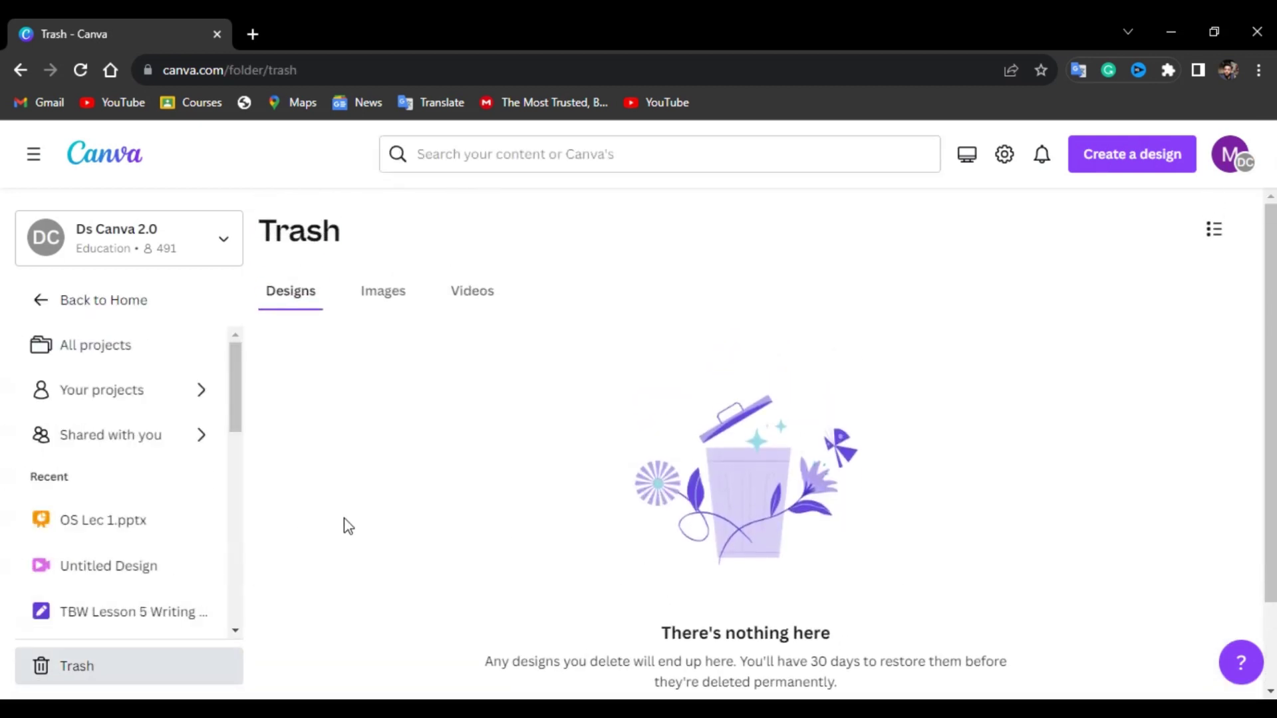
click(384, 296)
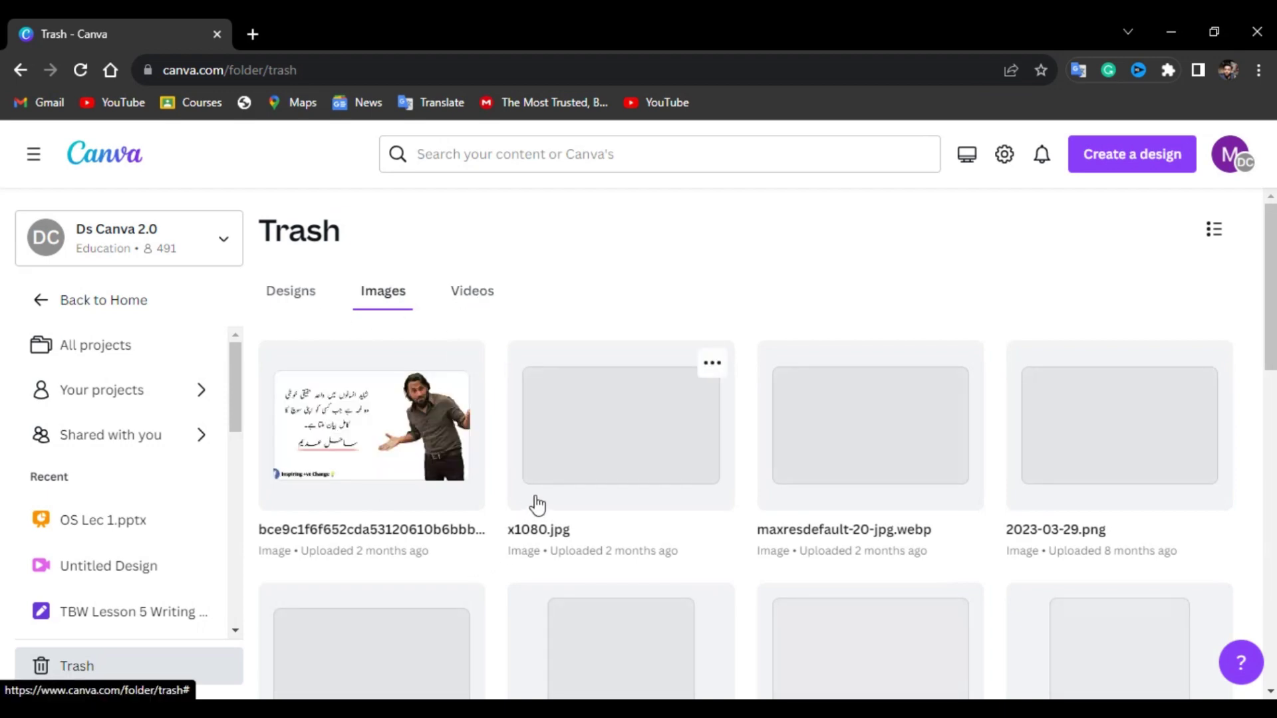
scroll(538, 505, down, 10)
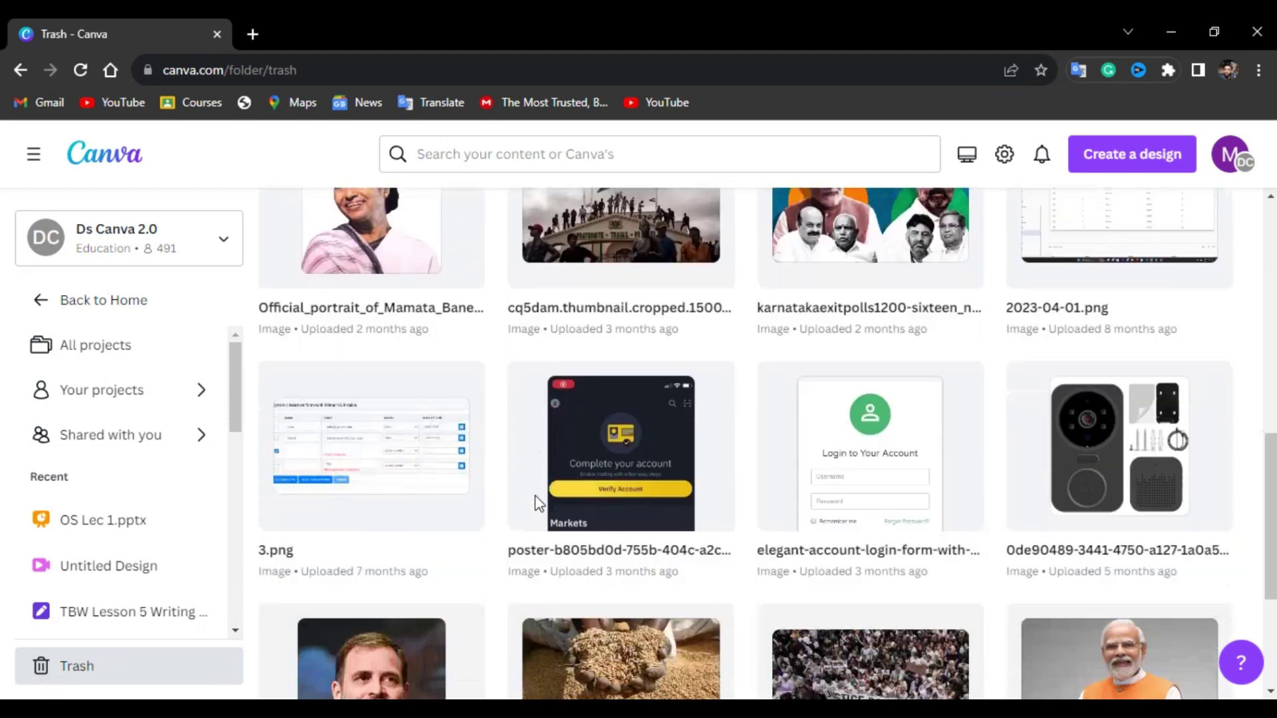
scroll(536, 504, down, 7)
scroll(538, 506, up, 14)
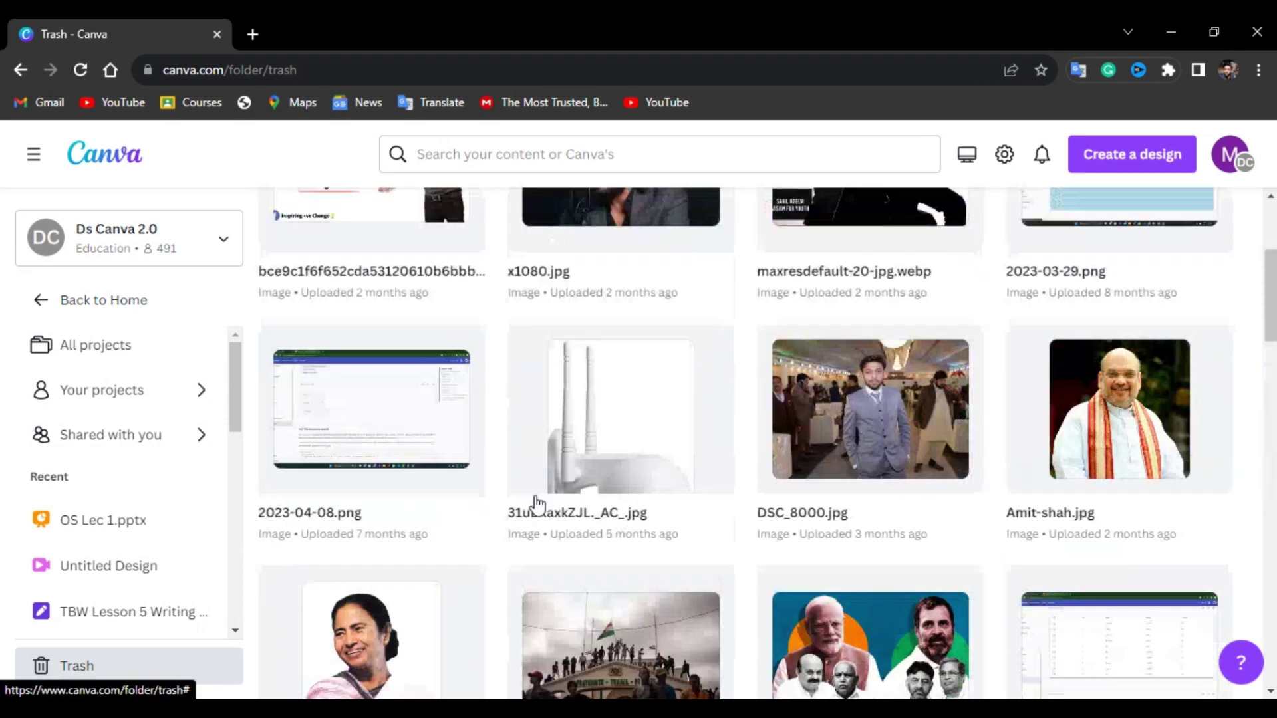
scroll(537, 505, up, 4)
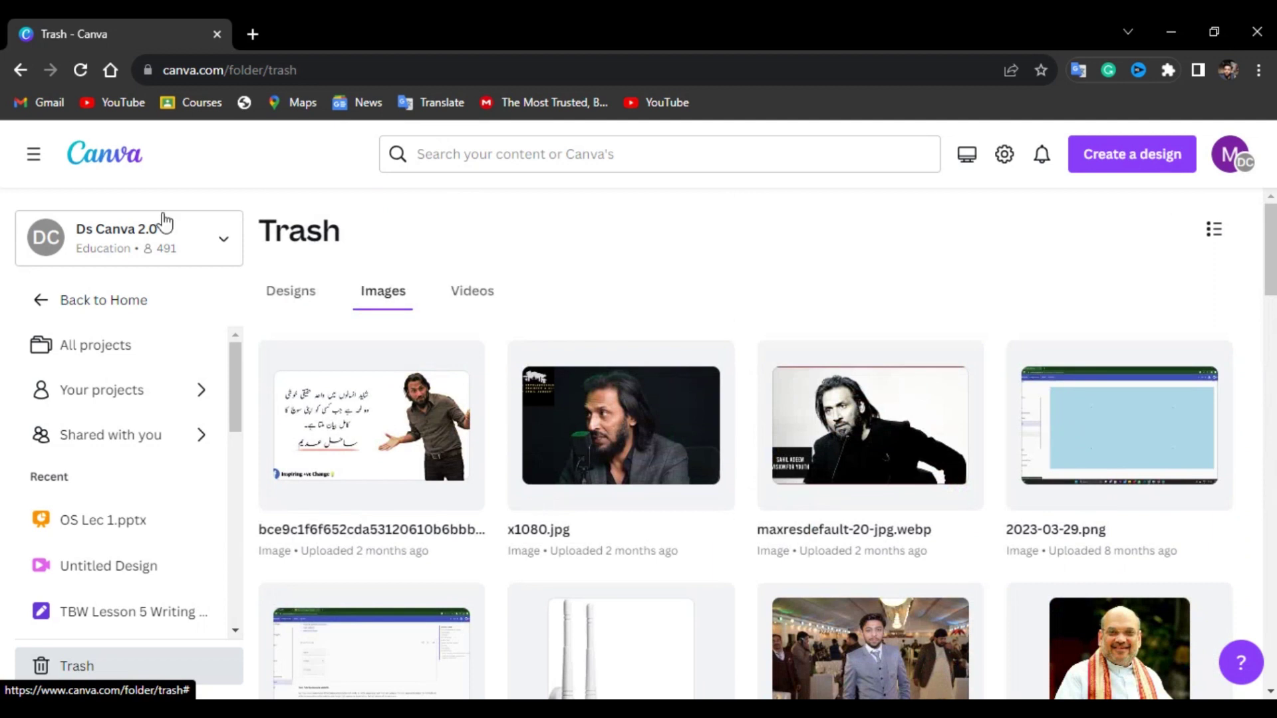
click(59, 301)
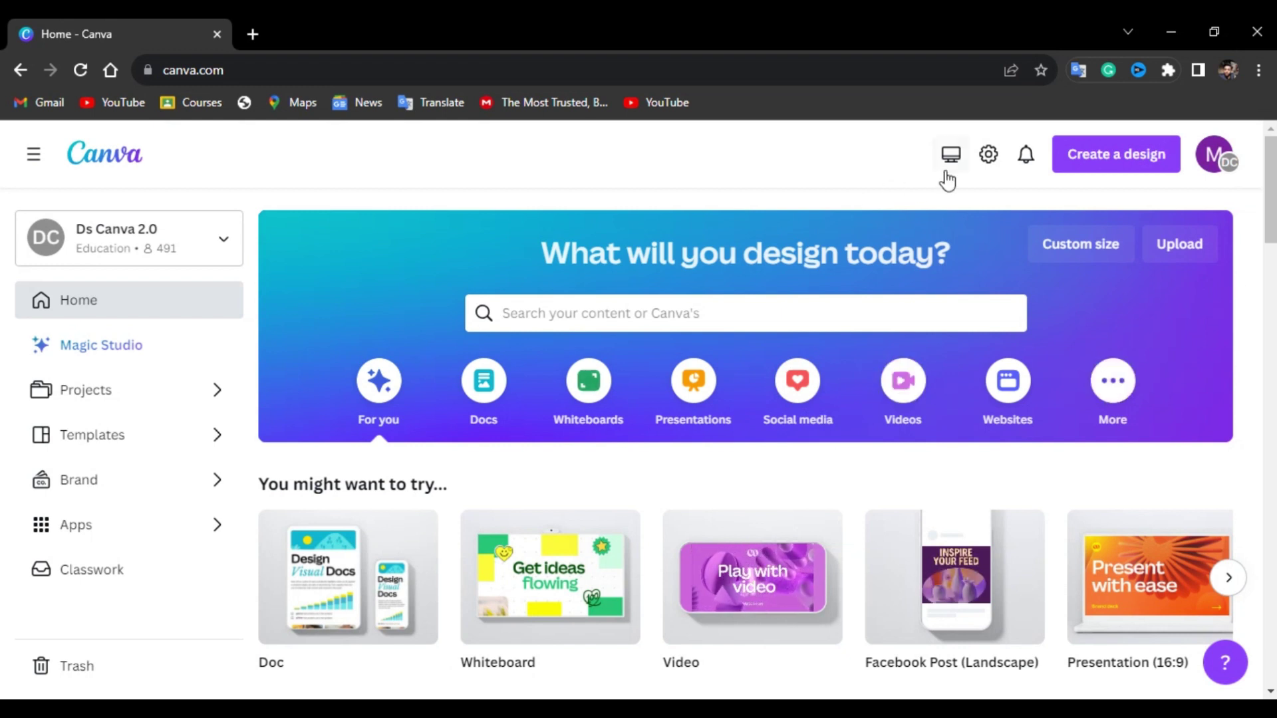
Open the account settings page and go back to the home page
click(988, 160)
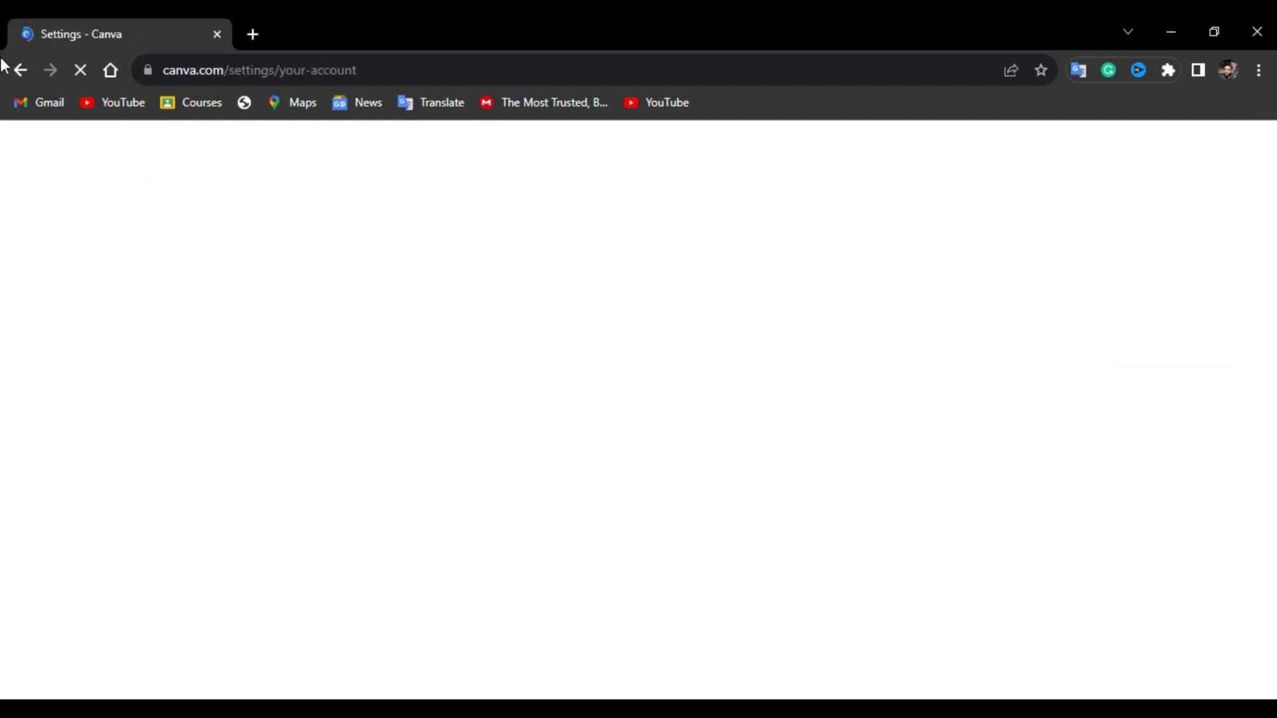
click(13, 71)
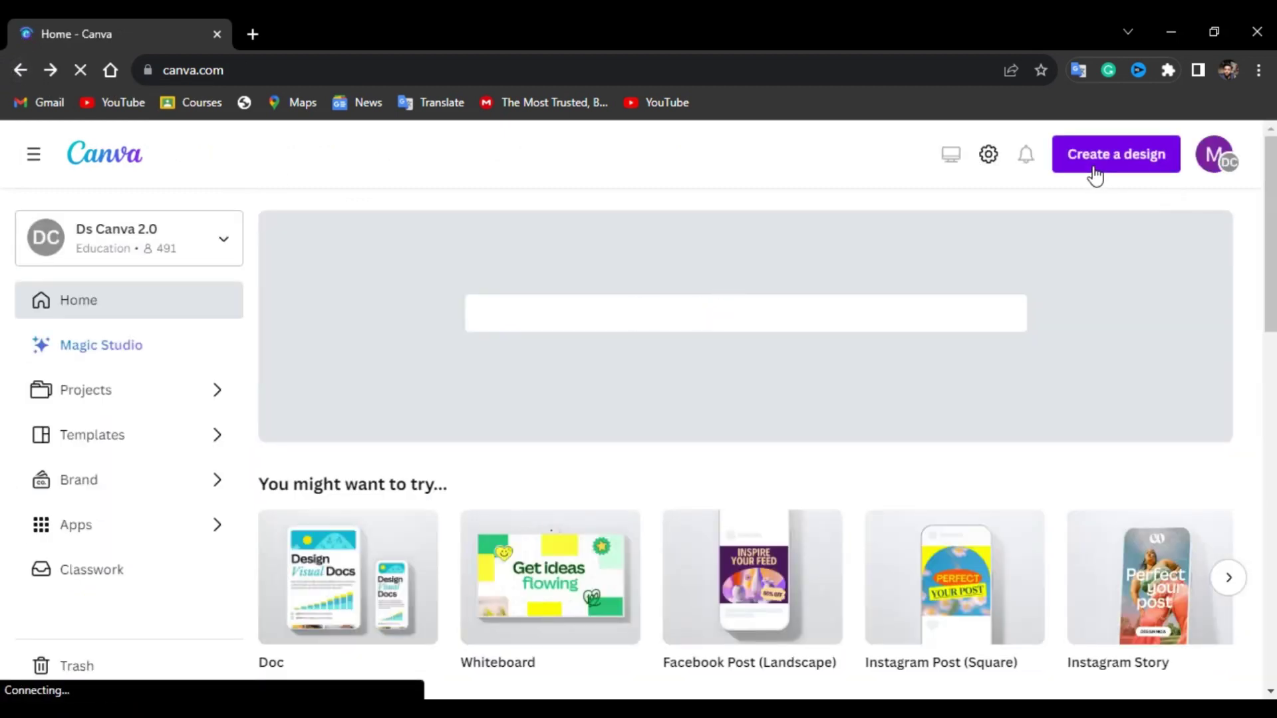
Create a blank Facebook Post (Landscape) design and return to the home page, closing the list of design types
click(1106, 169)
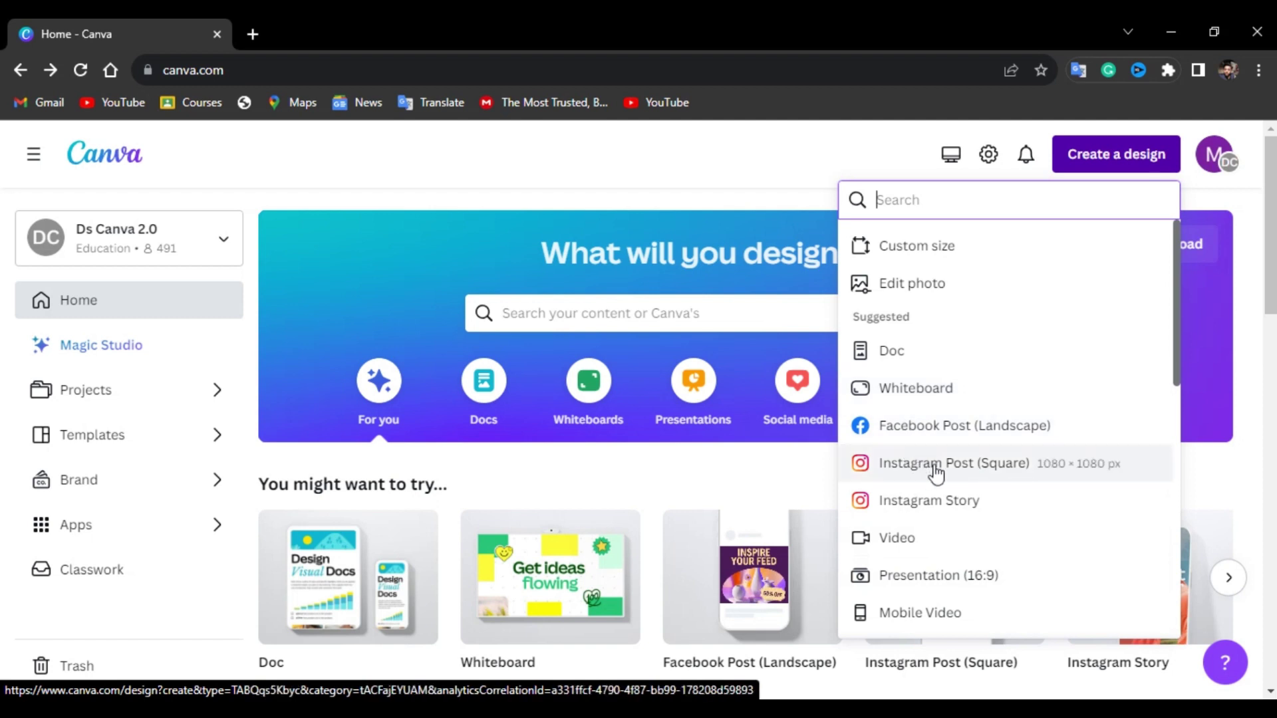
click(987, 433)
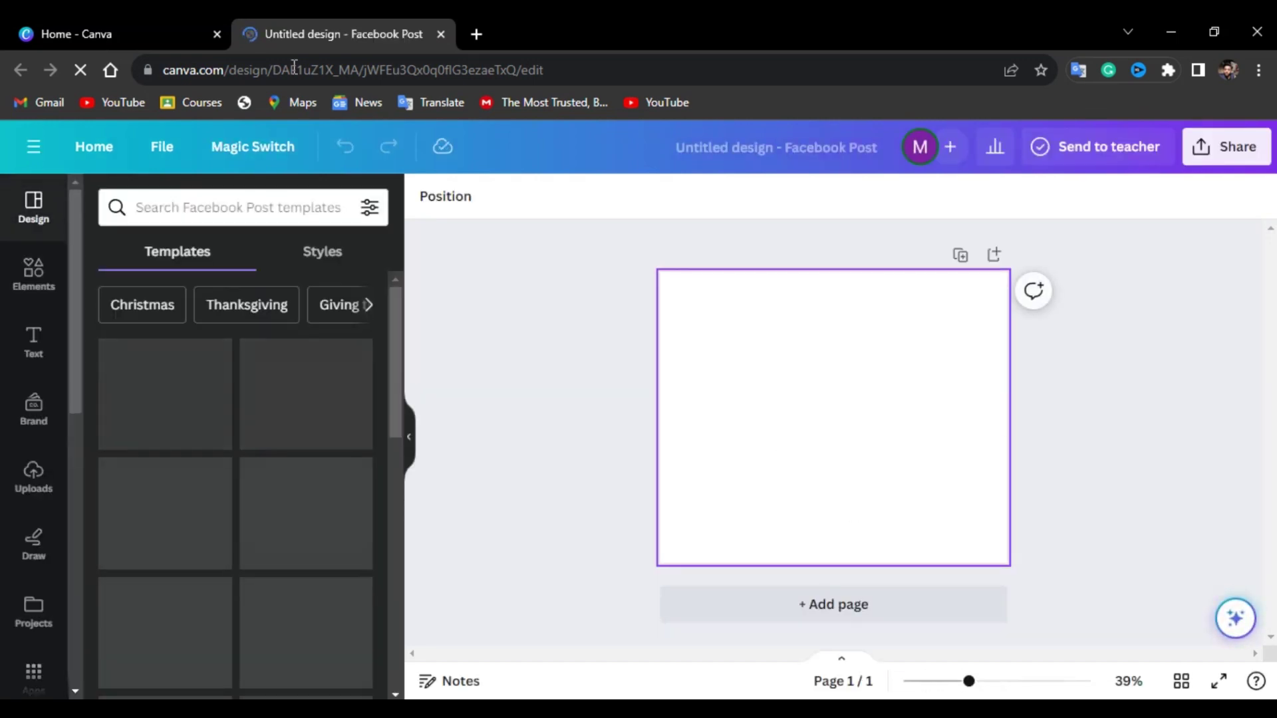
click(160, 25)
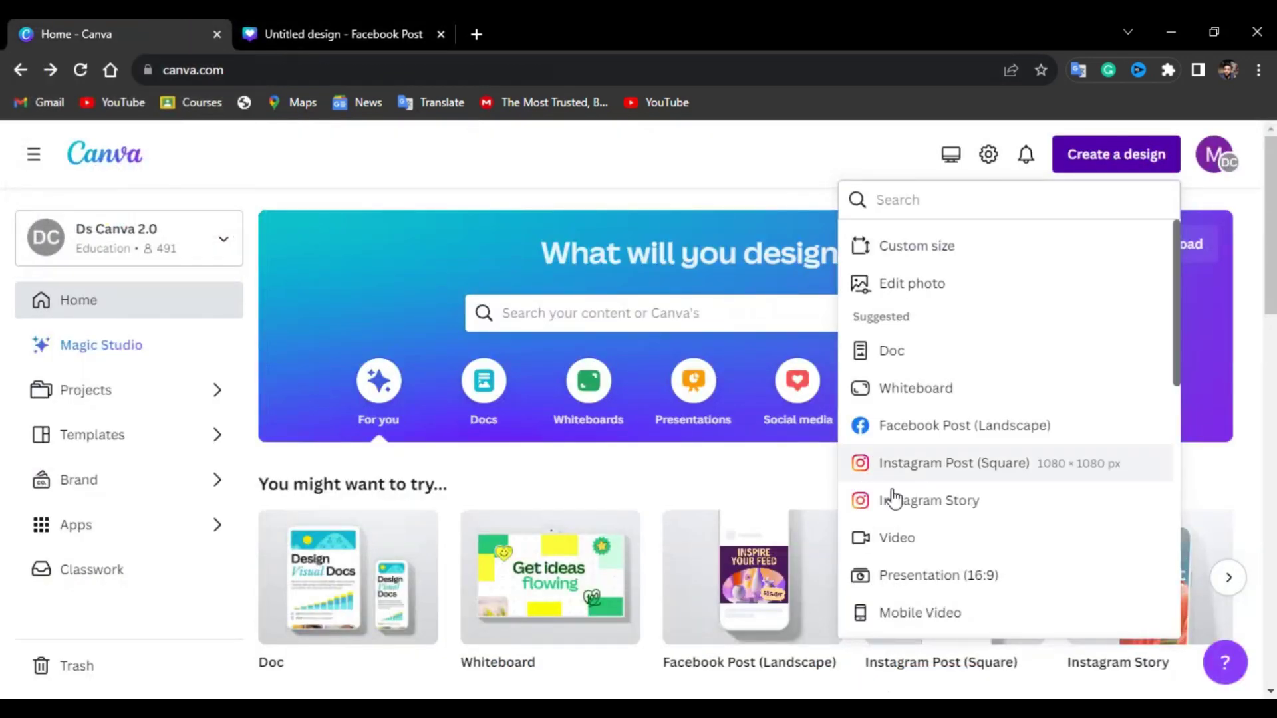
click(835, 196)
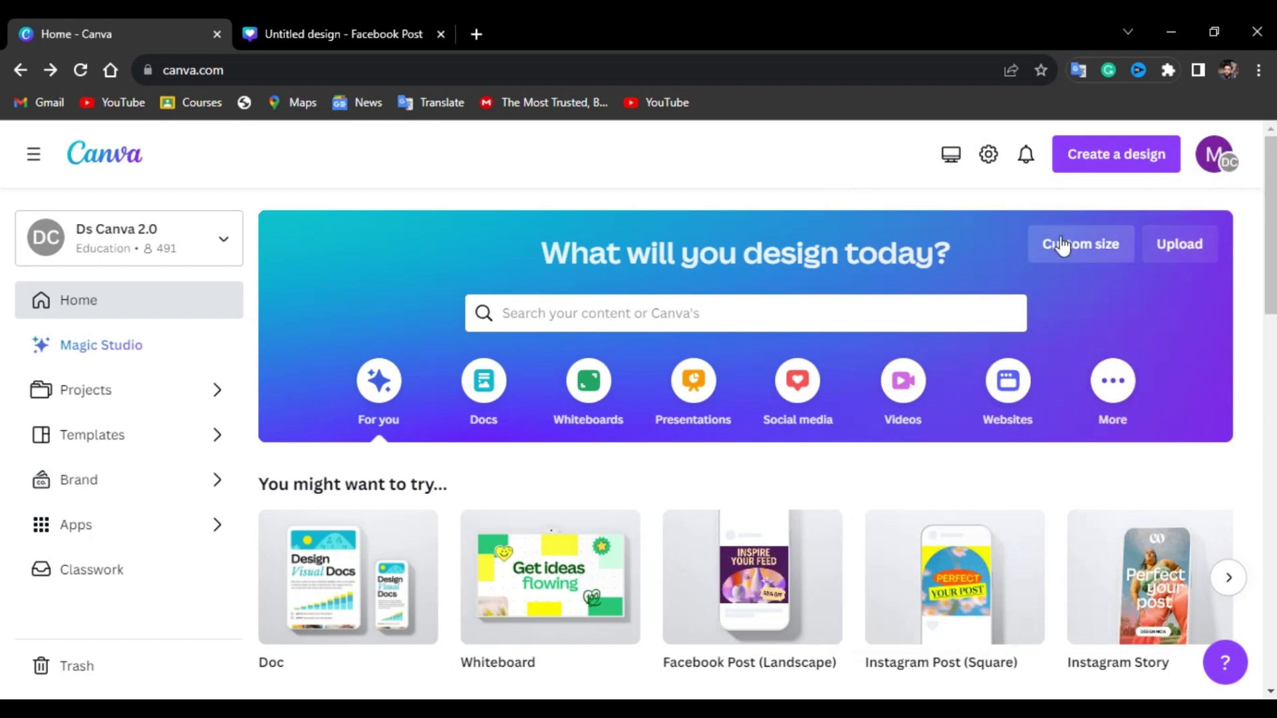
View the custom size options for a new design and close them
click(1091, 258)
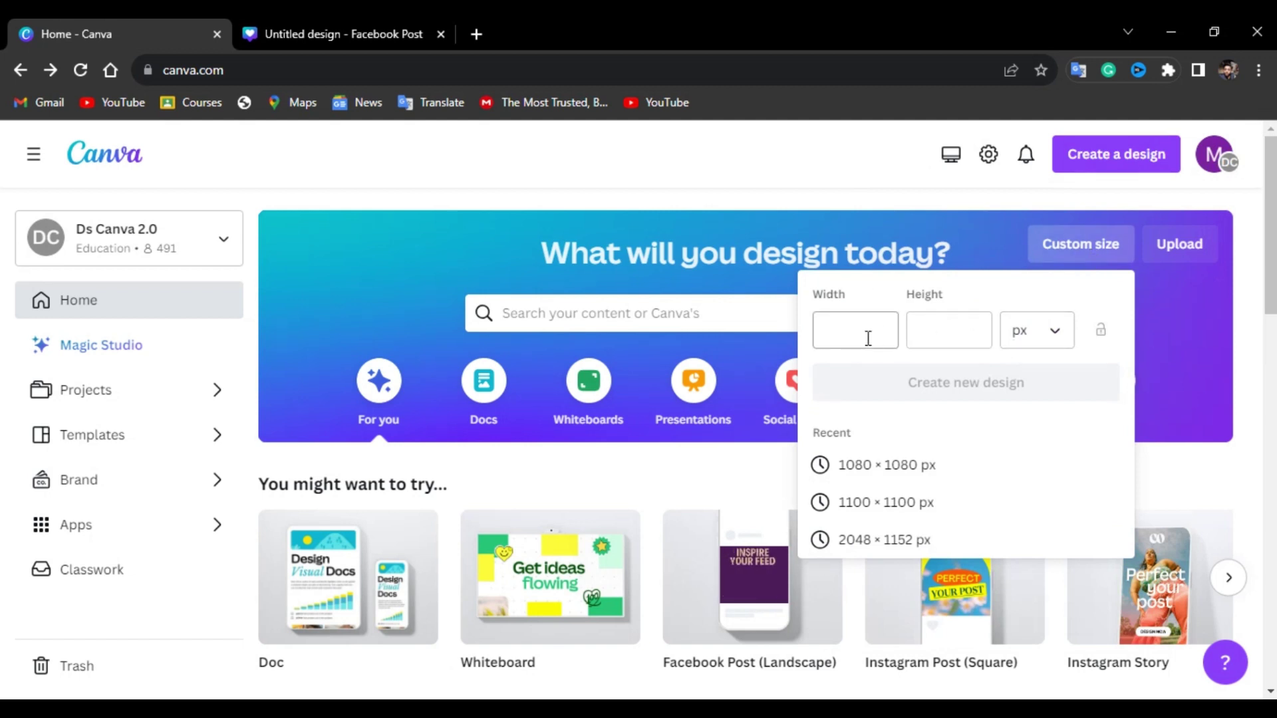
click(1185, 320)
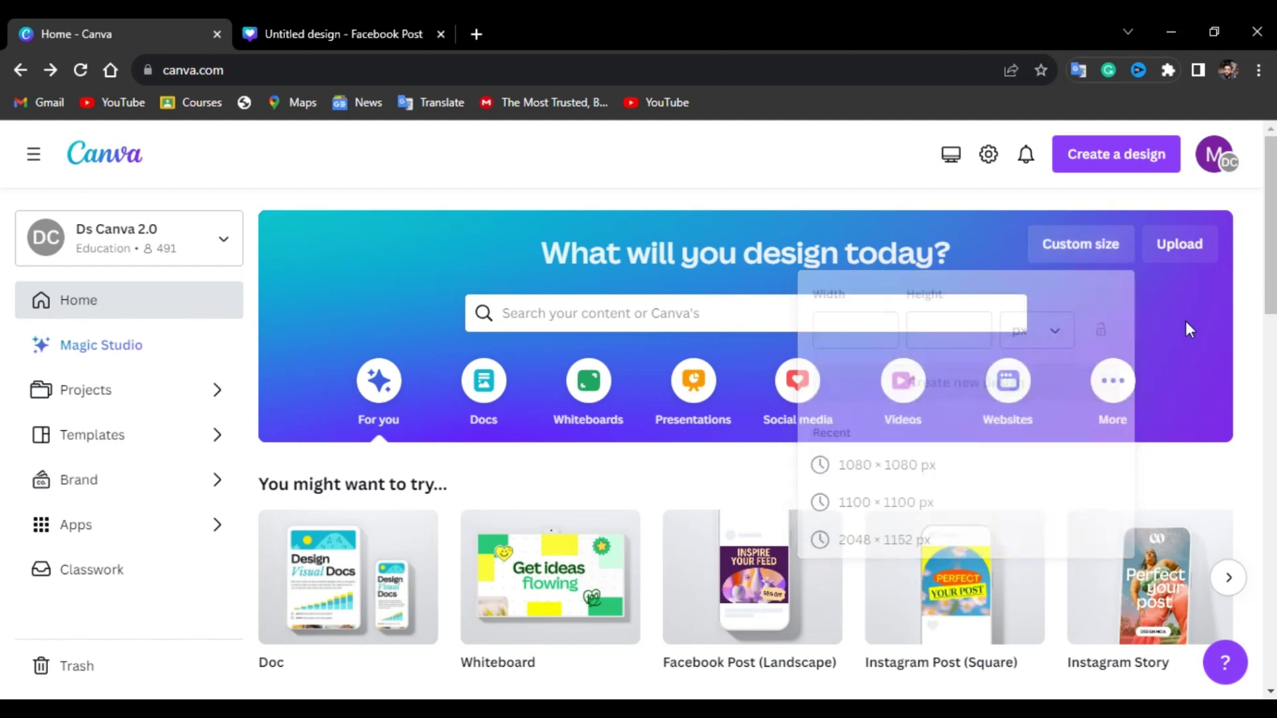
Upload the White Modern Wedding Invitation image from the Downloads folder and dismiss its preview
click(1180, 245)
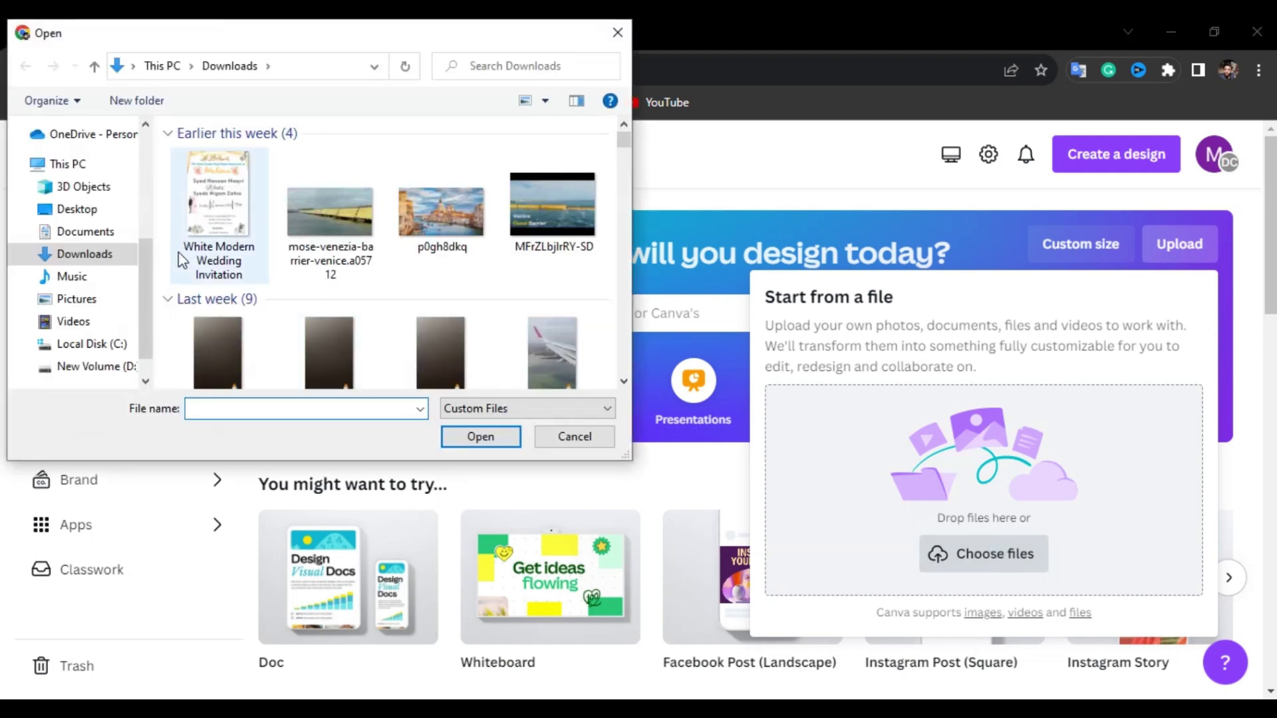
click(200, 245)
click(504, 436)
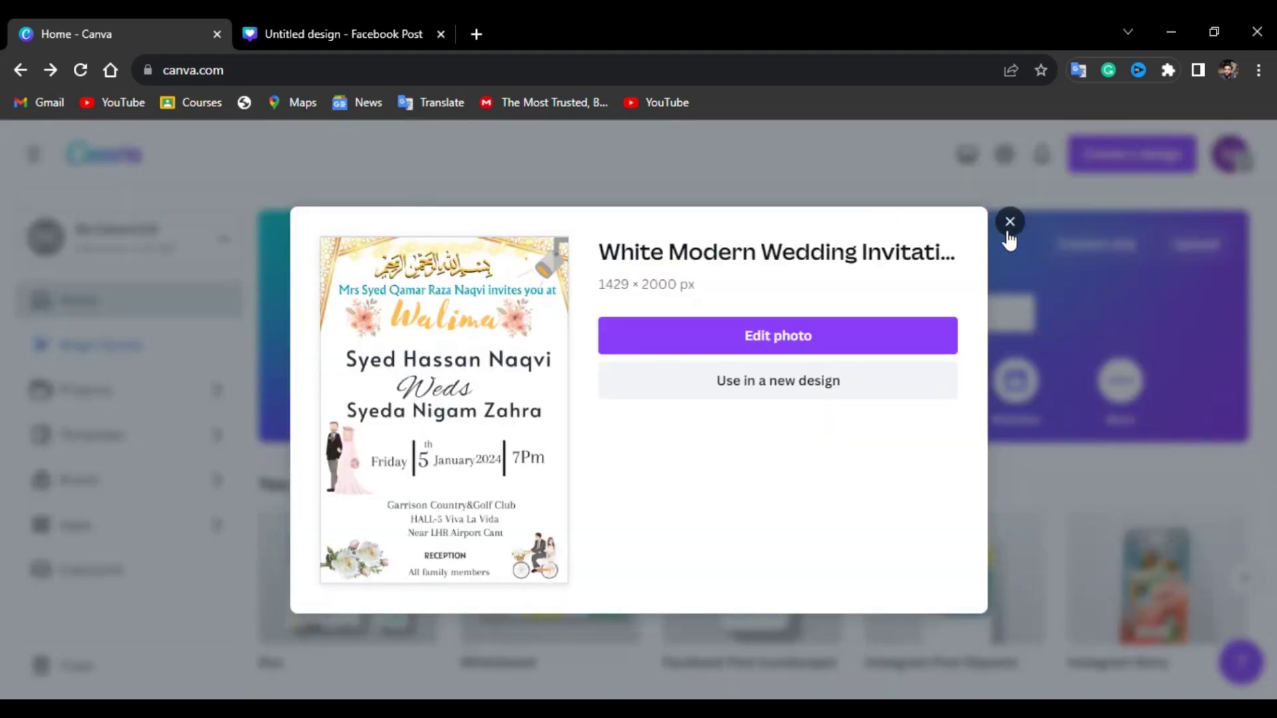
click(1008, 225)
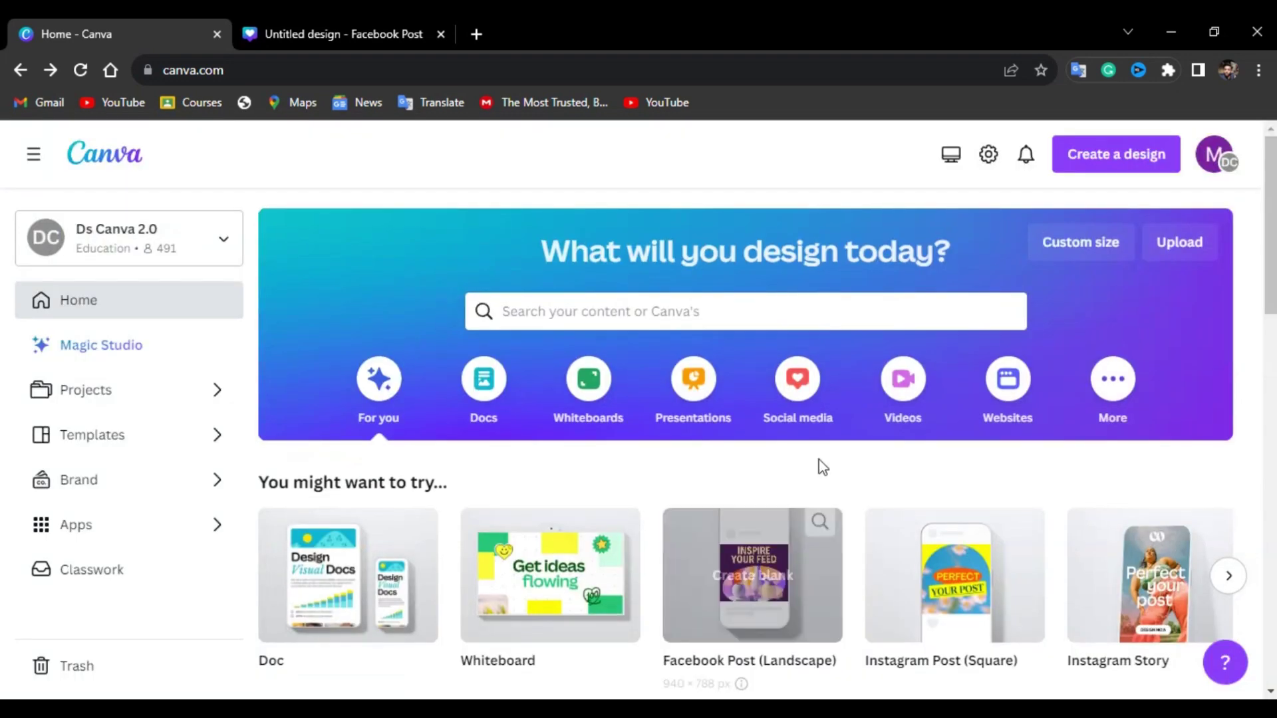